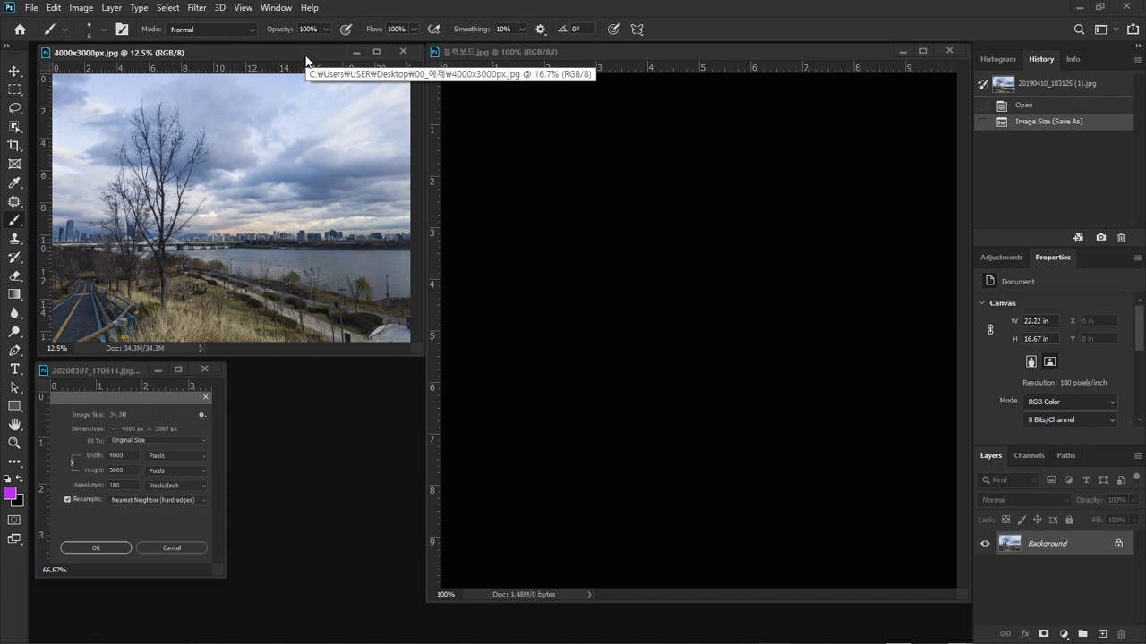
Check the image size settings of 4000x3000px.jpg, then close them without changes.
left_click(89, 9)
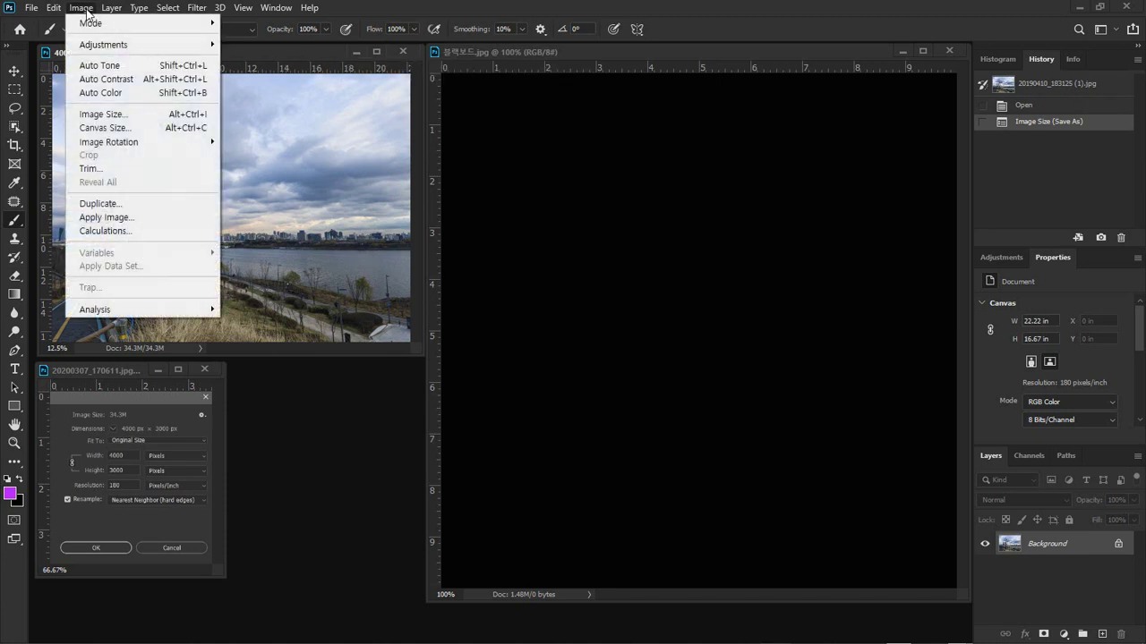
left_click(98, 114)
left_click_drag(397, 167, 565, 116)
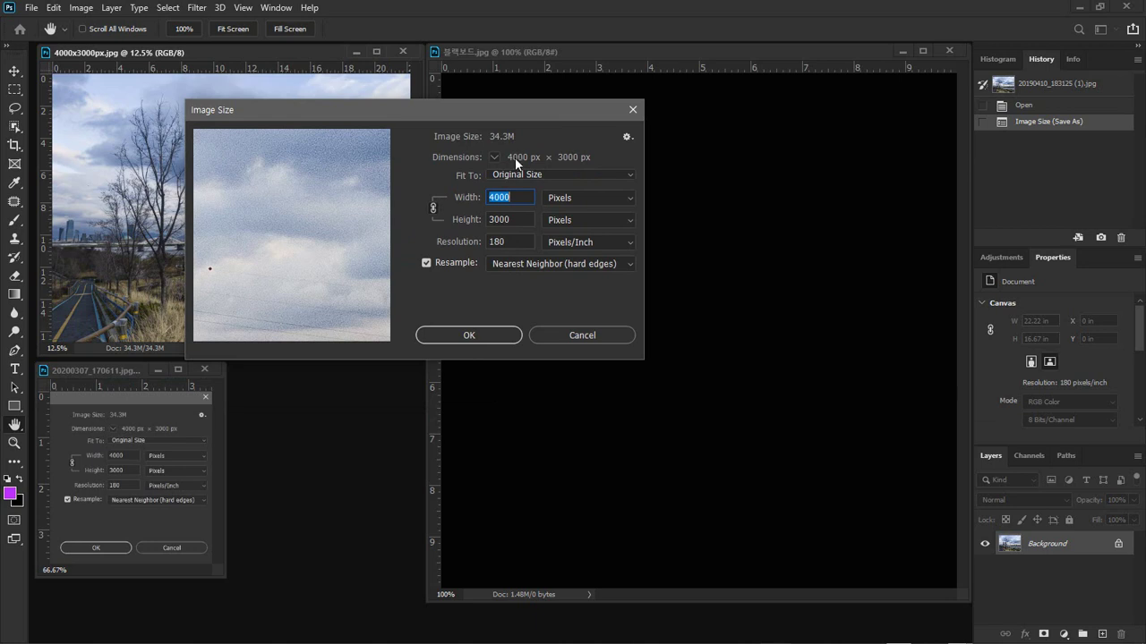
left_click(636, 110)
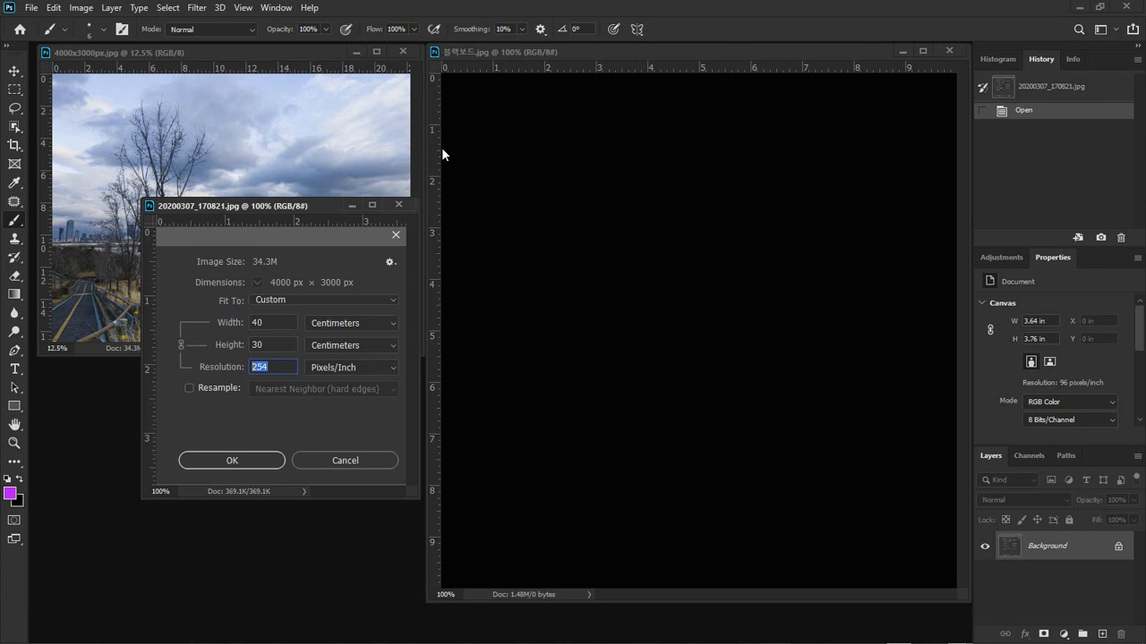
mouse_move(186, 273)
left_mouse_down()
mouse_move(251, 291)
mouse_move(363, 291)
left_mouse_up()
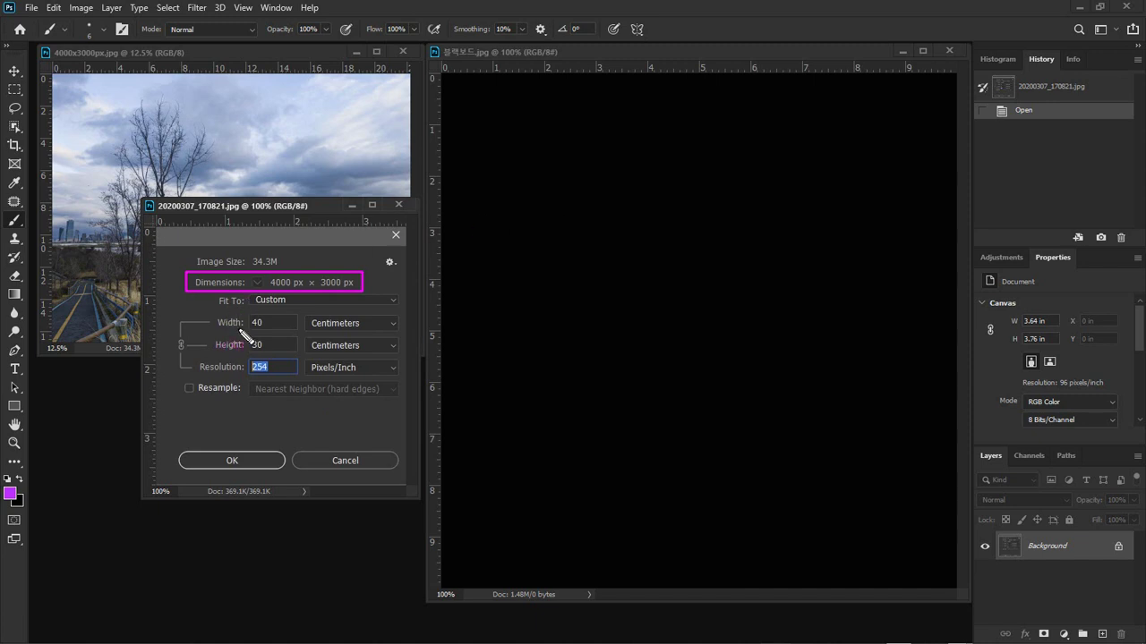
mouse_move(241, 309)
left_mouse_down()
mouse_move(303, 390)
mouse_move(358, 398)
mouse_move(408, 384)
left_mouse_up()
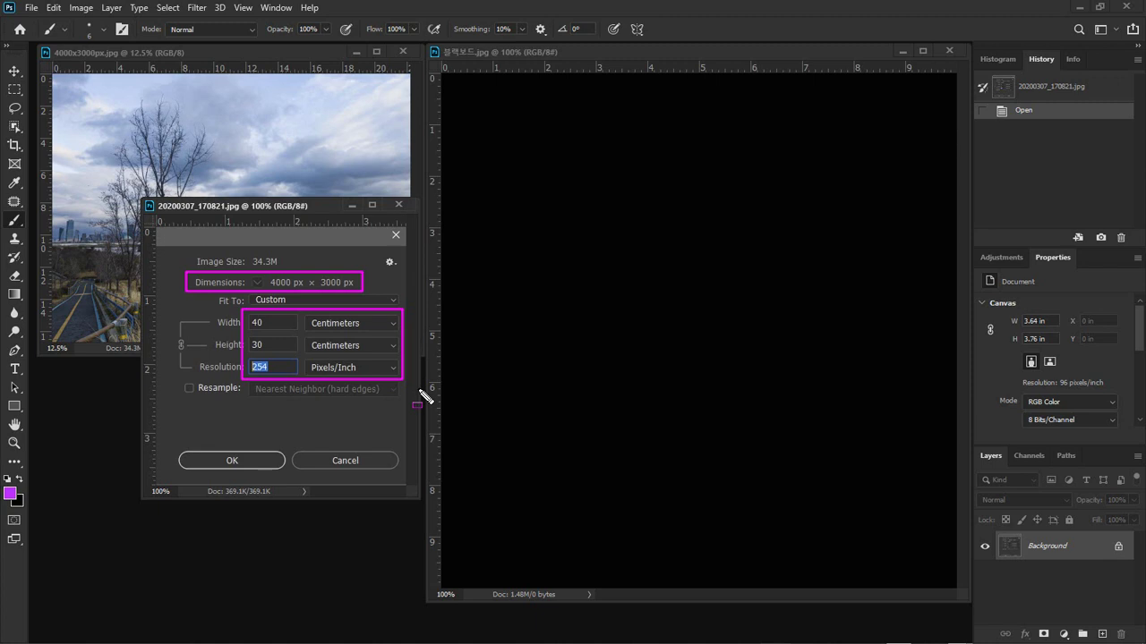
left_click_drag(188, 251, 283, 270)
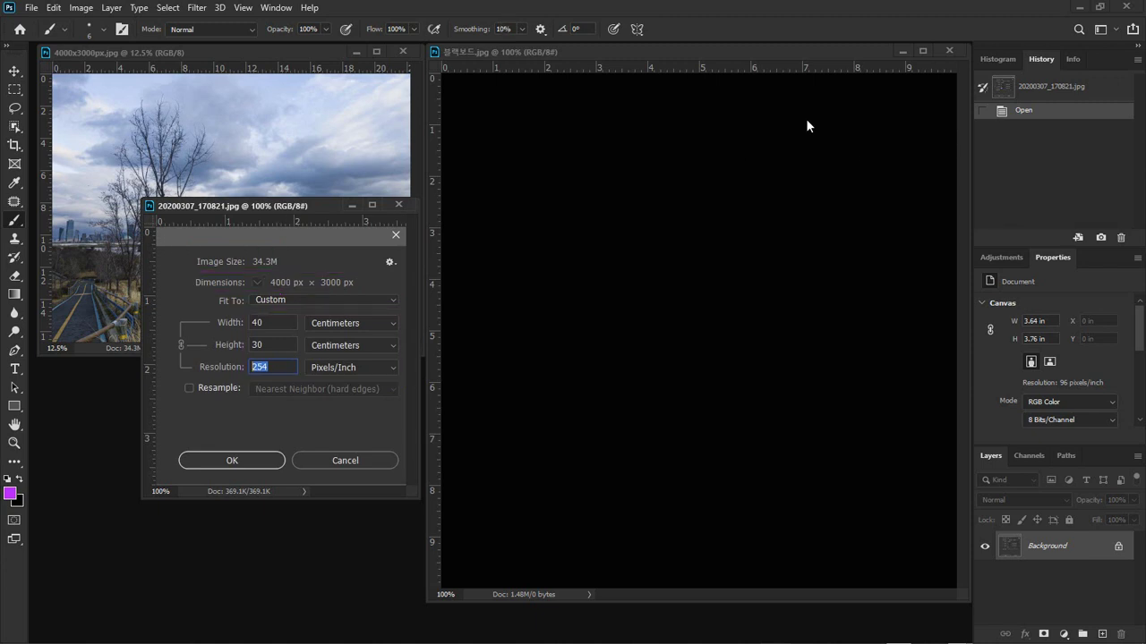
Handwrite the heading "이미지 사이즈" with the Brush at the top of the black 블랙보드.jpg canvas.
mouse_move(566, 56)
left_mouse_down()
mouse_move(580, 56)
mouse_move(569, 53)
left_mouse_up()
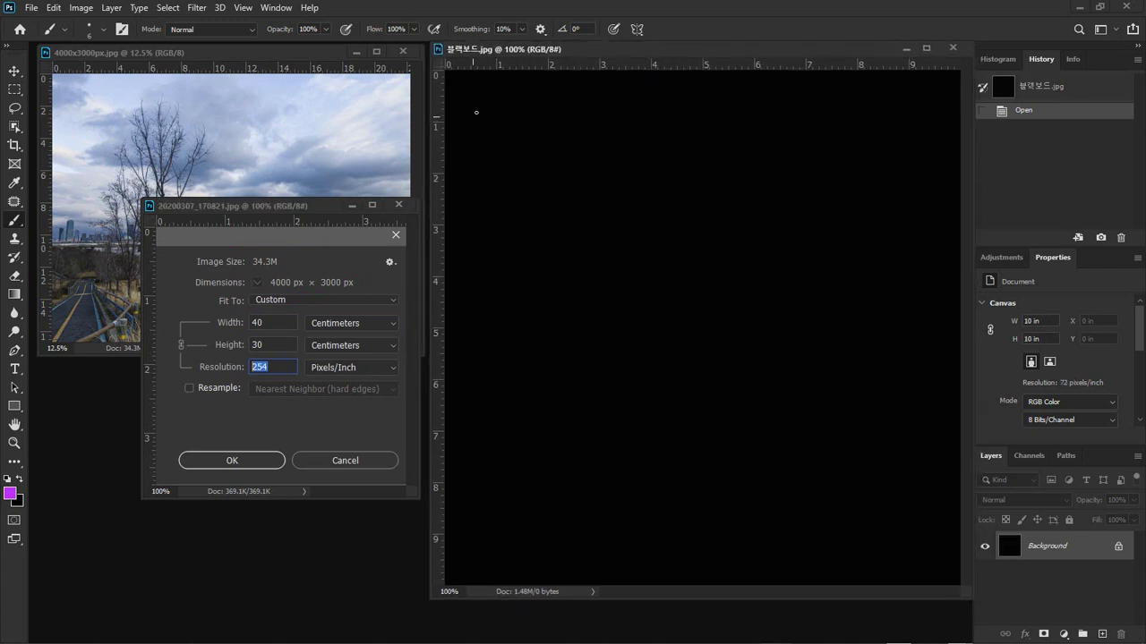
mouse_move(478, 96)
left_mouse_down()
mouse_move(489, 116)
mouse_move(509, 94)
left_mouse_up()
left_click_drag(510, 101, 526, 114)
mouse_move(532, 97)
left_mouse_down()
mouse_move(528, 113)
mouse_move(542, 113)
left_mouse_up()
mouse_move(553, 91)
left_mouse_down()
mouse_move(550, 118)
mouse_move(578, 105)
left_mouse_up()
mouse_move(602, 90)
left_mouse_down()
mouse_move(597, 117)
mouse_move(631, 103)
left_mouse_up()
mouse_move(657, 88)
left_mouse_down()
mouse_move(645, 117)
mouse_move(659, 107)
left_mouse_up()
left_click_drag(670, 99, 686, 104)
mouse_move(662, 115)
left_mouse_down()
mouse_move(695, 114)
mouse_move(673, 89)
left_mouse_up()
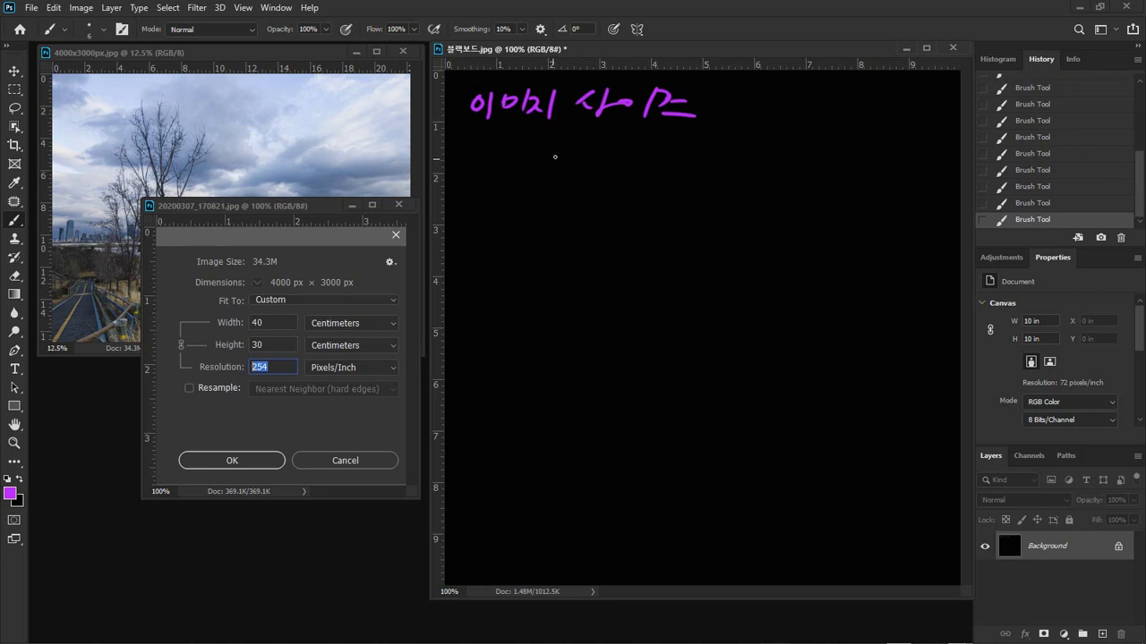
Handwrite "4000x3000 px (72ppi)" with the Brush below the heading.
mouse_move(587, 137)
left_mouse_down()
mouse_move(570, 168)
mouse_move(560, 148)
mouse_move(600, 157)
left_mouse_up()
left_click_drag(604, 144, 602, 144)
left_click_drag(622, 144, 621, 145)
left_click_drag(652, 141, 651, 143)
left_click_drag(678, 140, 692, 155)
mouse_move(692, 137)
left_mouse_down()
mouse_move(674, 160)
mouse_move(697, 163)
left_mouse_up()
left_click_drag(727, 143, 754, 142)
left_click_drag(779, 142, 779, 142)
mouse_move(815, 138)
left_mouse_down()
mouse_move(810, 173)
mouse_move(817, 154)
left_mouse_up()
mouse_move(850, 136)
left_mouse_down()
mouse_move(861, 150)
mouse_move(848, 162)
mouse_move(866, 164)
mouse_move(901, 133)
mouse_move(886, 164)
mouse_move(926, 164)
mouse_move(927, 150)
mouse_move(936, 163)
left_mouse_up()
left_click_drag(943, 137, 952, 171)
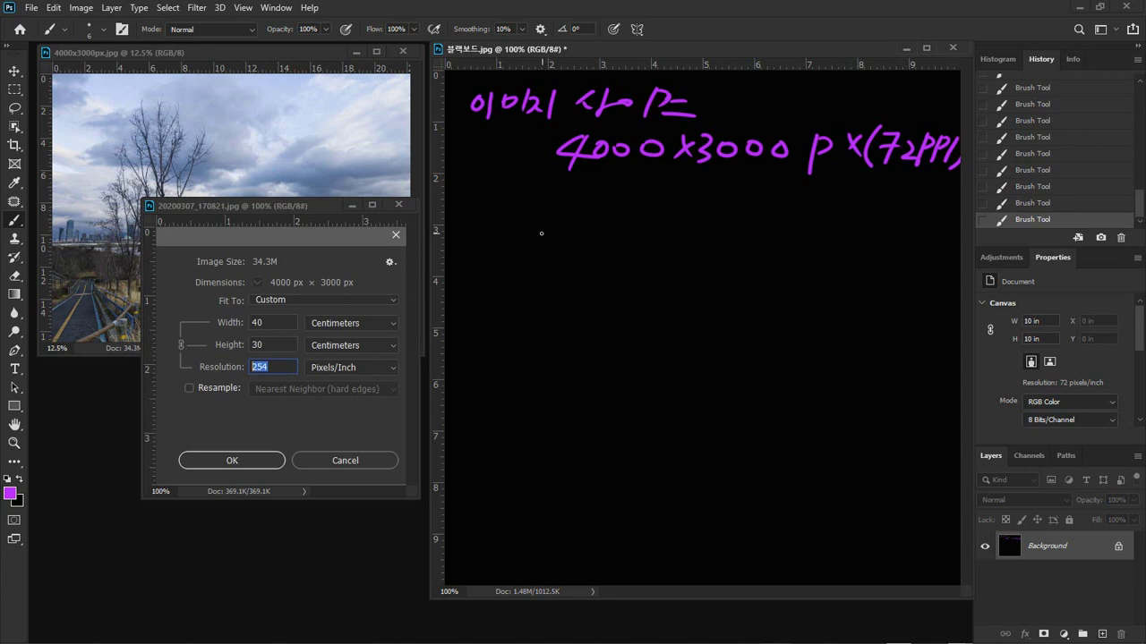
Handwrite "40x30 cm, 254ppi" with the Brush below the pixel dimensions.
mouse_move(541, 206)
left_mouse_down()
mouse_move(543, 229)
mouse_move(562, 214)
mouse_move(600, 227)
left_mouse_up()
mouse_move(597, 212)
left_mouse_down()
mouse_move(583, 228)
mouse_move(632, 215)
mouse_move(666, 223)
left_mouse_up()
mouse_move(673, 217)
left_mouse_down()
mouse_move(731, 226)
mouse_move(760, 231)
left_mouse_up()
left_click_drag(766, 206, 779, 206)
mouse_move(795, 204)
left_mouse_down()
mouse_move(806, 220)
mouse_move(793, 236)
mouse_move(818, 234)
left_mouse_up()
mouse_move(820, 207)
left_mouse_down()
mouse_move(816, 225)
mouse_move(835, 231)
mouse_move(849, 216)
left_mouse_up()
left_click_drag(869, 204, 856, 238)
left_click_drag(710, 228, 707, 237)
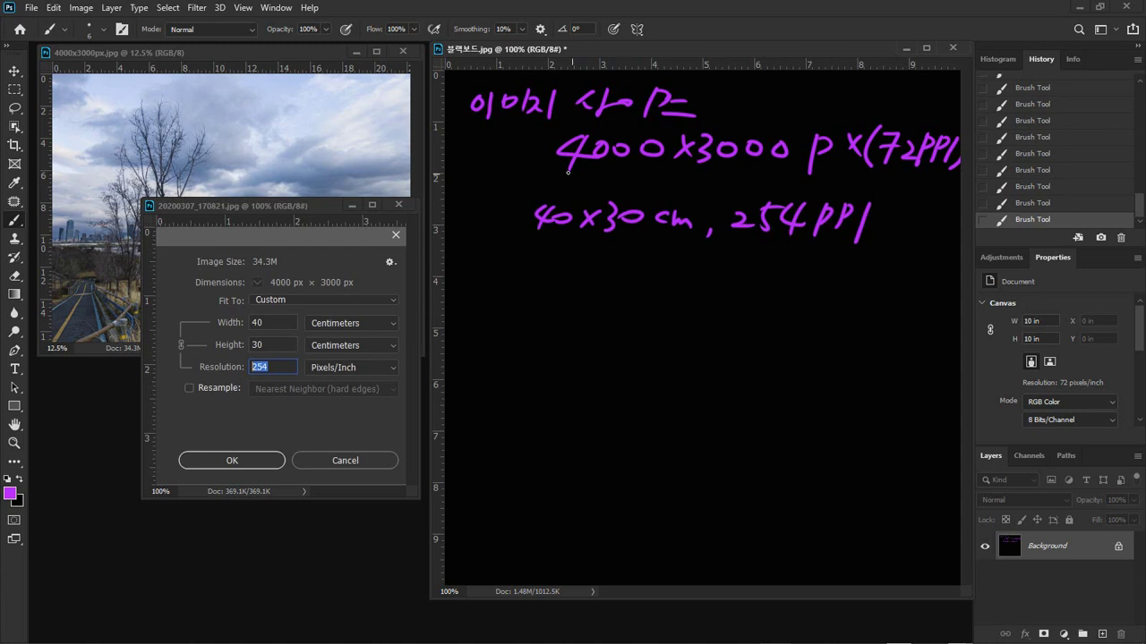
Underline the 4000x3000 px line and handwrite an underlined "1200만 화소" below the centimetre dimensions.
mouse_move(543, 170)
left_mouse_down()
mouse_move(865, 171)
mouse_move(839, 152)
mouse_move(829, 162)
left_mouse_up()
left_click_drag(844, 135, 861, 163)
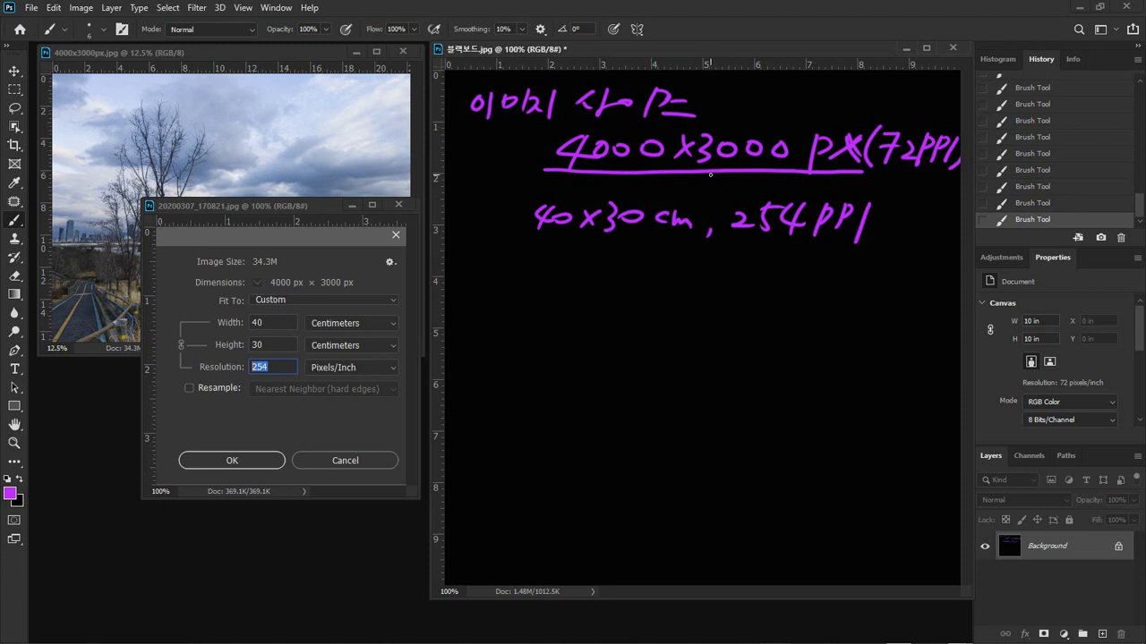
mouse_move(559, 277)
left_mouse_down()
mouse_move(551, 310)
mouse_move(788, 308)
left_mouse_up()
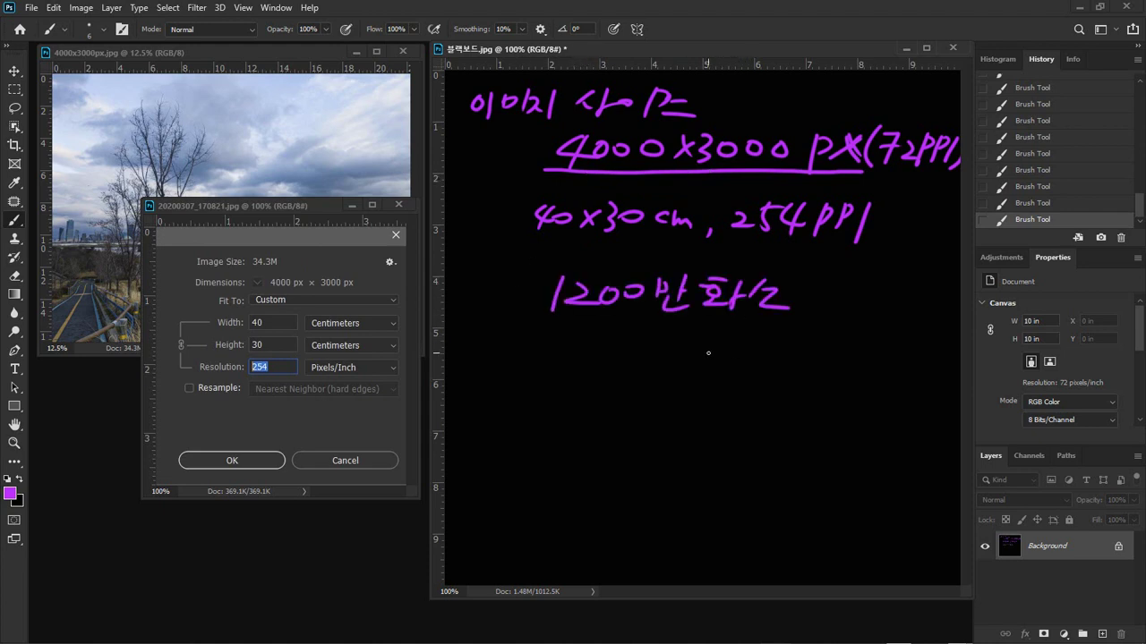
left_click_drag(511, 325, 804, 344)
Handwrite "34.3MB" below the pixel count and underline it.
mouse_move(548, 350)
left_mouse_down()
mouse_move(548, 376)
mouse_move(609, 367)
mouse_move(588, 380)
mouse_move(632, 359)
mouse_move(619, 374)
left_mouse_up()
left_click(612, 371)
mouse_move(647, 369)
left_mouse_down()
mouse_move(692, 370)
mouse_move(704, 352)
mouse_move(695, 383)
left_mouse_up()
left_click_drag(538, 387, 736, 395)
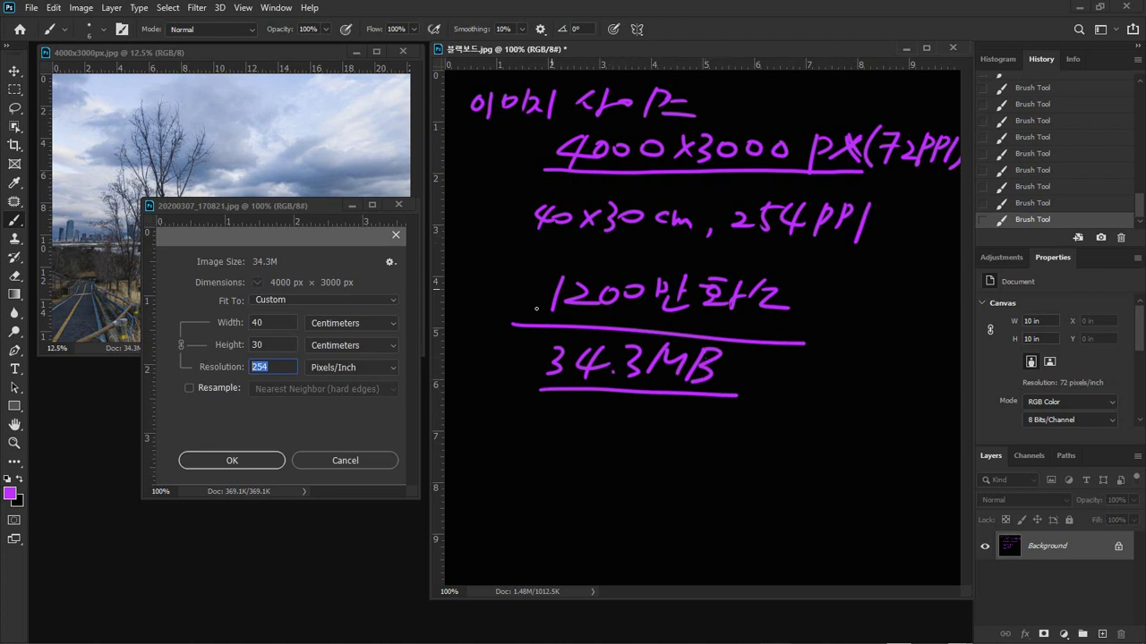
Handwrite the formula "가로×세로×3 ÷ 1024 ÷ 1024" below 34.3MB and underline its multiplication part.
mouse_move(506, 416)
left_mouse_down()
mouse_move(521, 432)
mouse_move(591, 423)
mouse_move(612, 405)
mouse_move(689, 421)
mouse_move(701, 443)
left_mouse_up()
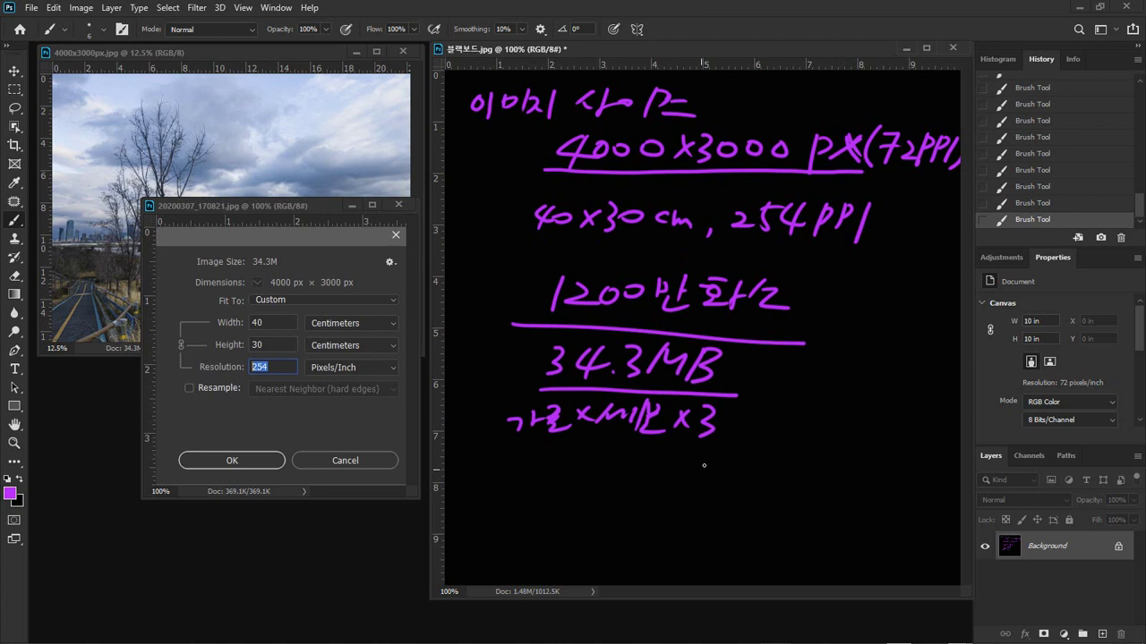
left_click(750, 413)
left_click(749, 436)
left_click_drag(736, 424, 837, 429)
mouse_move(849, 414)
left_mouse_down()
mouse_move(842, 424)
mouse_move(856, 424)
left_mouse_up()
key("ctrl+z")
key("ctrl+z")
key("ctrl+z")
mouse_move(859, 412)
left_mouse_down()
mouse_move(892, 421)
mouse_move(877, 428)
mouse_move(938, 431)
left_mouse_up()
left_click(877, 414)
left_click(877, 434)
mouse_move(947, 414)
left_mouse_down()
mouse_move(940, 426)
mouse_move(954, 426)
left_mouse_up()
left_click_drag(954, 415, 951, 440)
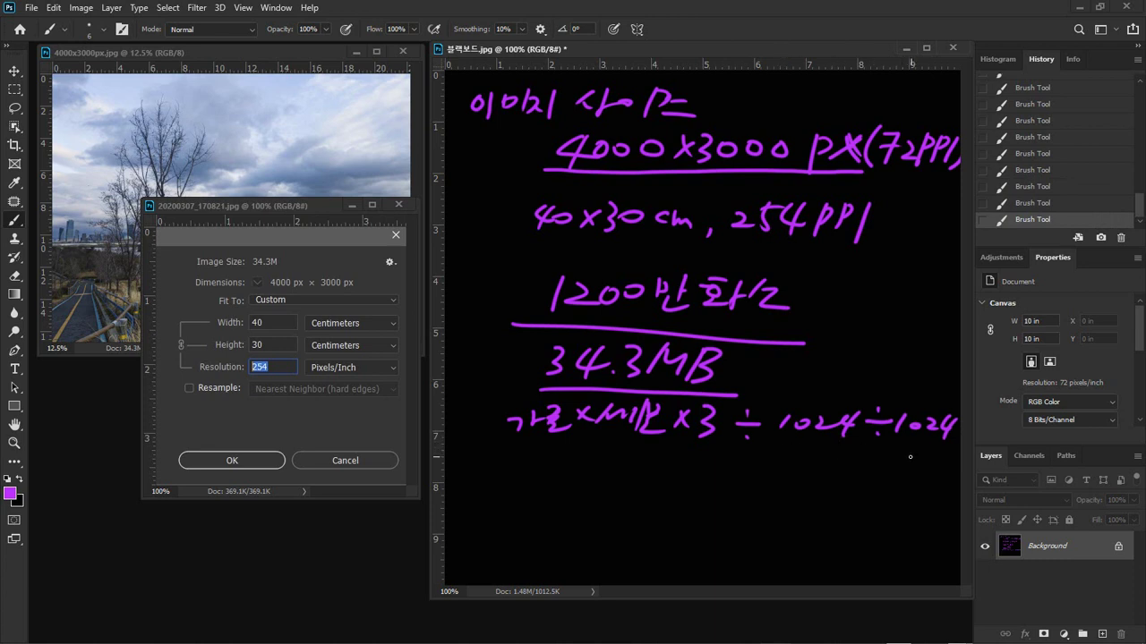
left_click_drag(495, 442, 730, 452)
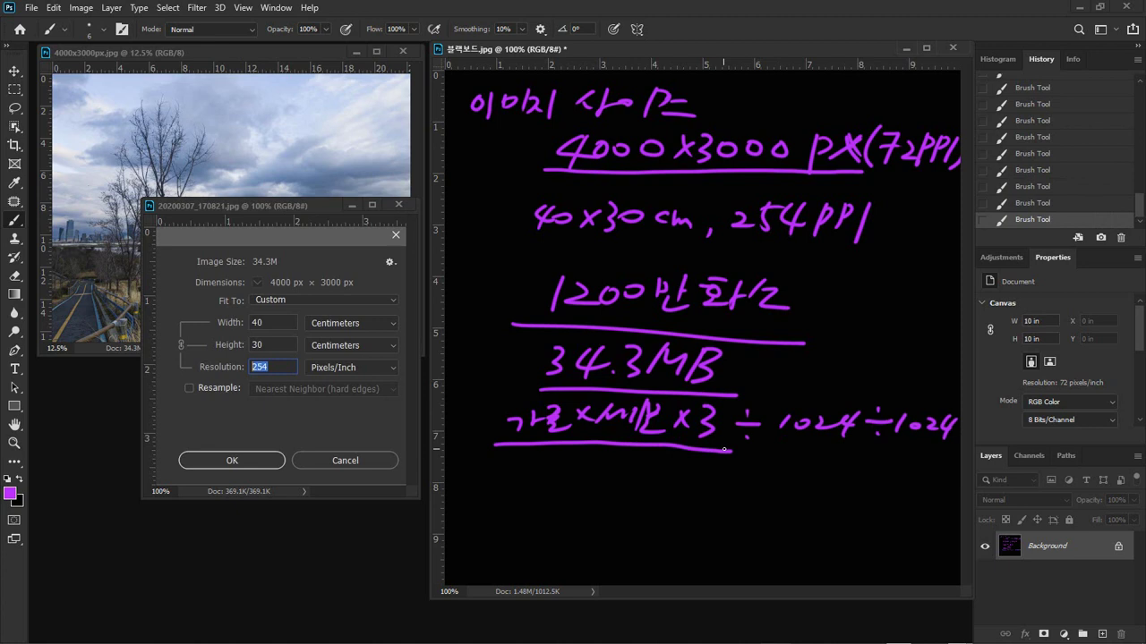
Switch to the Windows Calculator and compute 4000 × 3000 × 3.
key("super")
left_click(252, 632)
type("400")
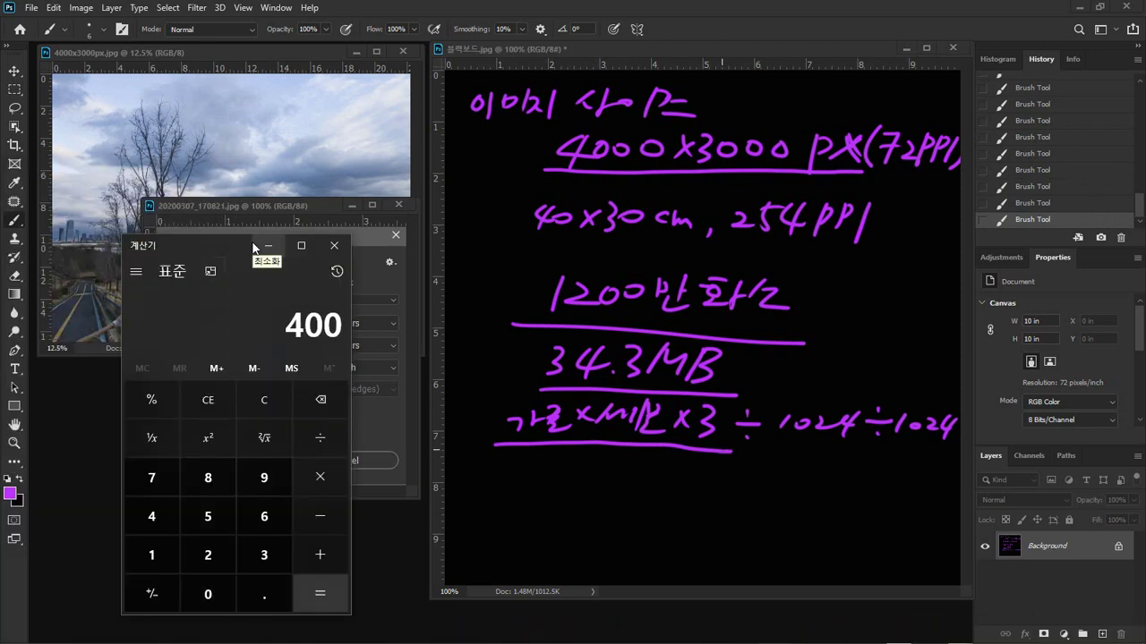
type("0*3000*")
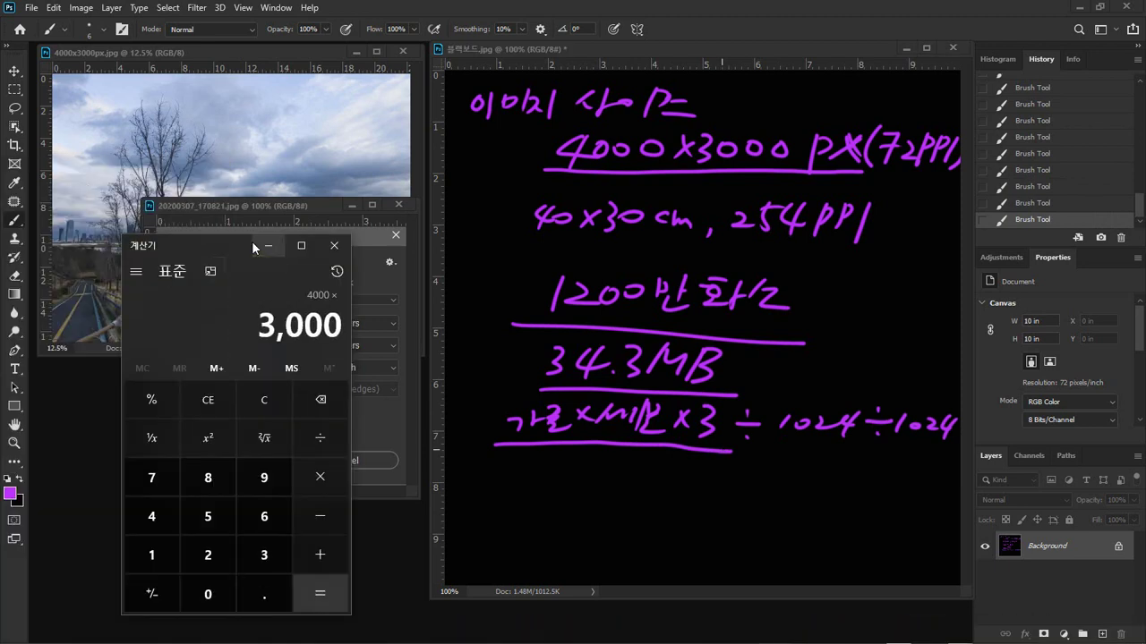
type("3")
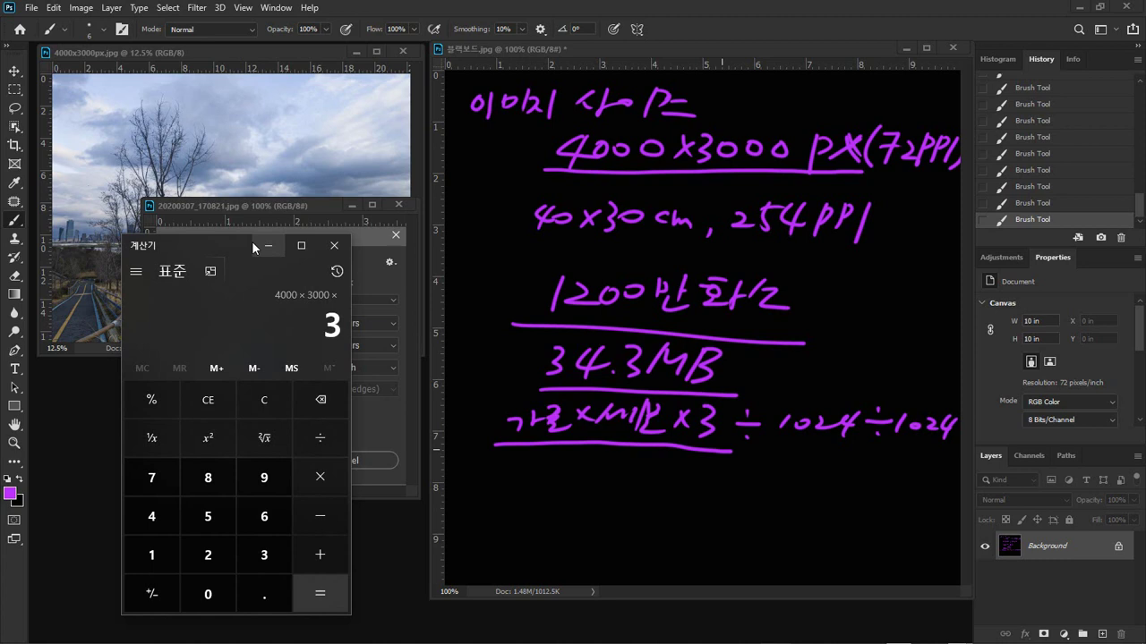
key("Return")
Divide the product by 1024 twice, compare the result with the noted image size, and close the calculator.
key("plus")
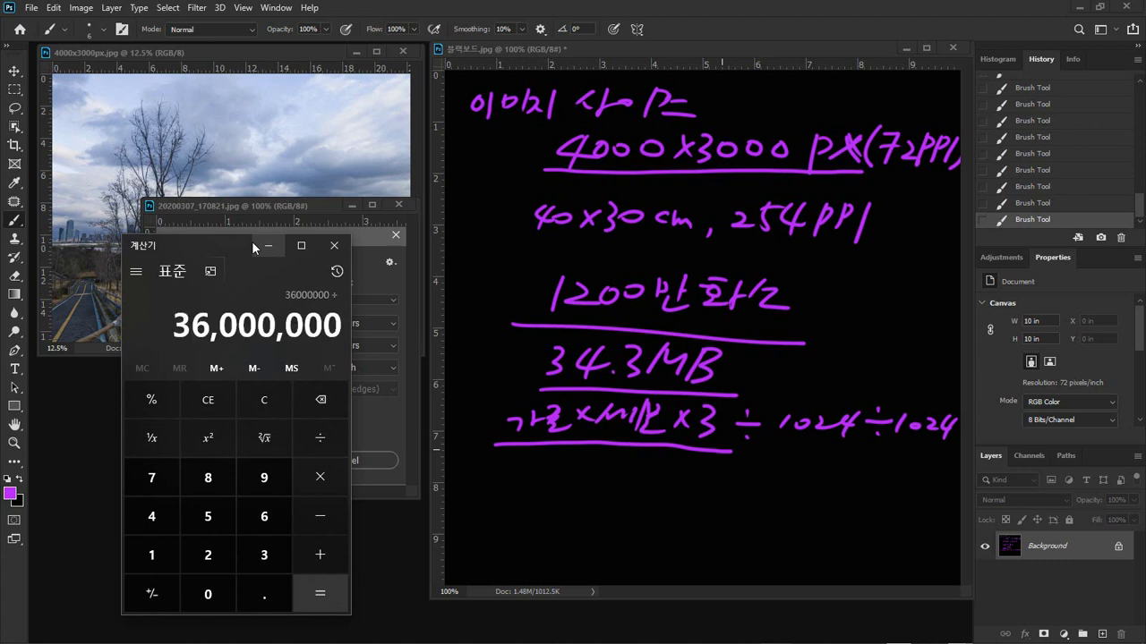
type("1024")
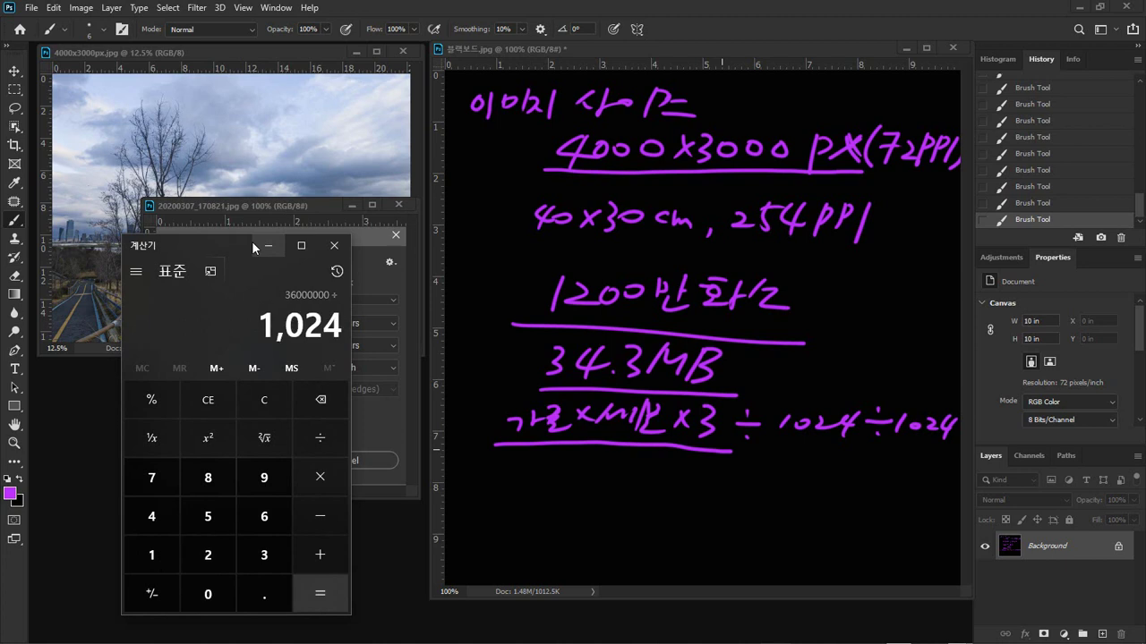
key("slash")
type("1024")
key("Return")
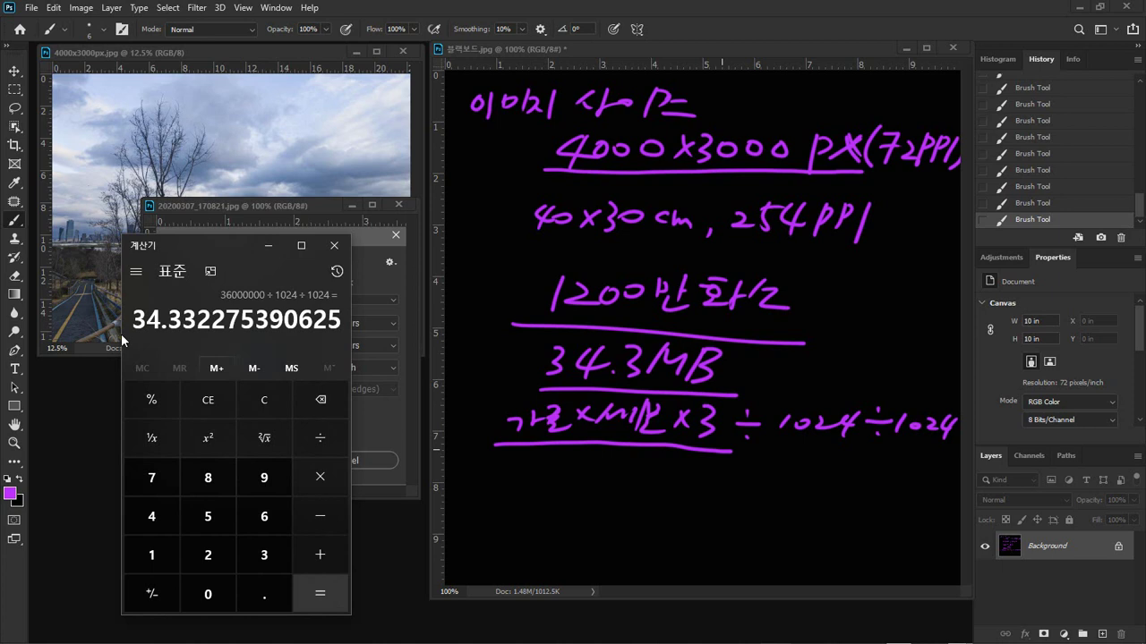
left_click_drag(246, 247, 505, 252)
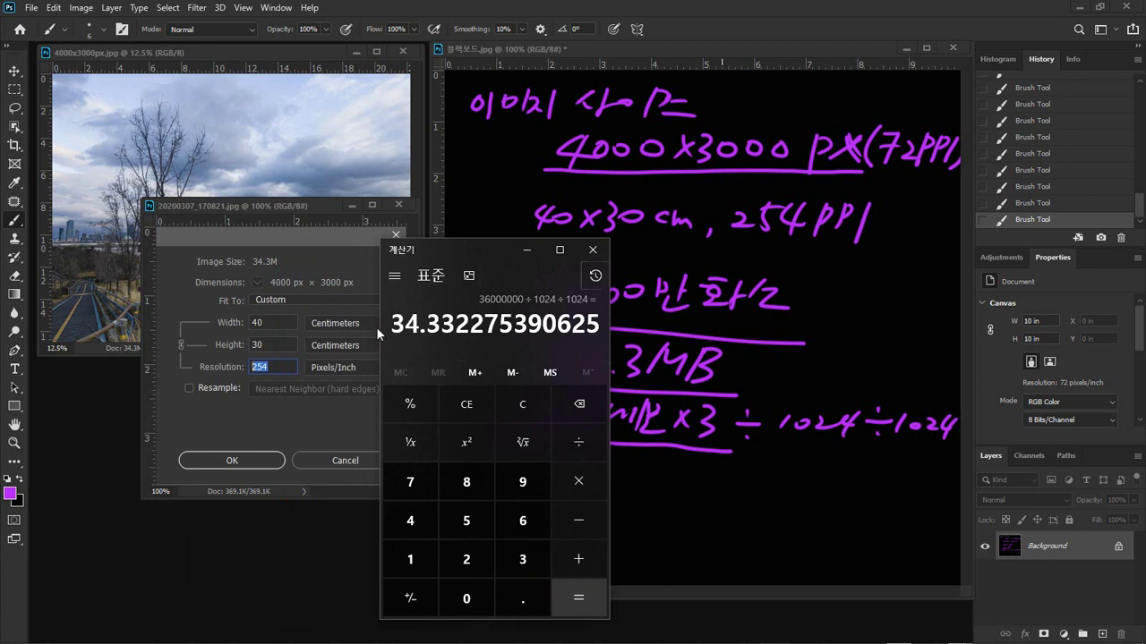
left_click(591, 251)
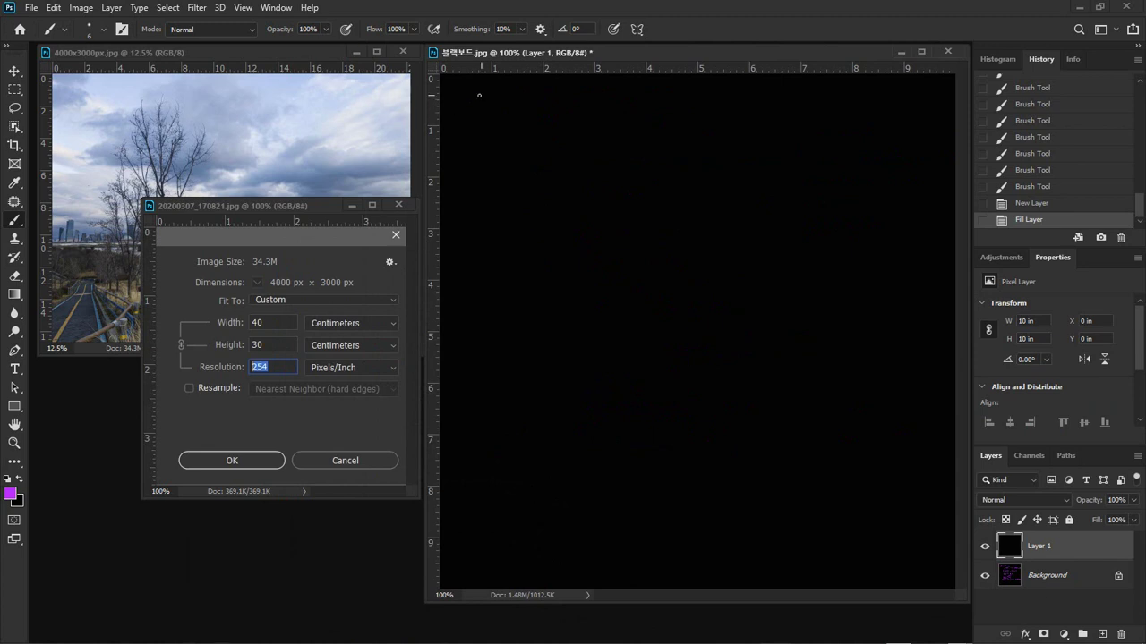
Handwrite the heading "파일사이즈" with the Brush at the top of the black-filled Layer 1 and underline it.
mouse_move(455, 105)
left_mouse_down()
mouse_move(489, 101)
mouse_move(462, 118)
left_mouse_up()
mouse_move(478, 102)
left_mouse_down()
mouse_move(494, 99)
mouse_move(497, 114)
left_mouse_up()
mouse_move(509, 99)
left_mouse_down()
mouse_move(515, 130)
mouse_move(530, 126)
left_mouse_up()
mouse_move(551, 103)
left_mouse_down()
mouse_move(538, 124)
mouse_move(557, 131)
left_mouse_up()
left_click_drag(587, 105, 594, 128)
mouse_move(612, 101)
left_mouse_down()
mouse_move(610, 117)
mouse_move(633, 109)
left_mouse_up()
left_click_drag(609, 128, 638, 129)
left_click_drag(453, 152, 661, 157)
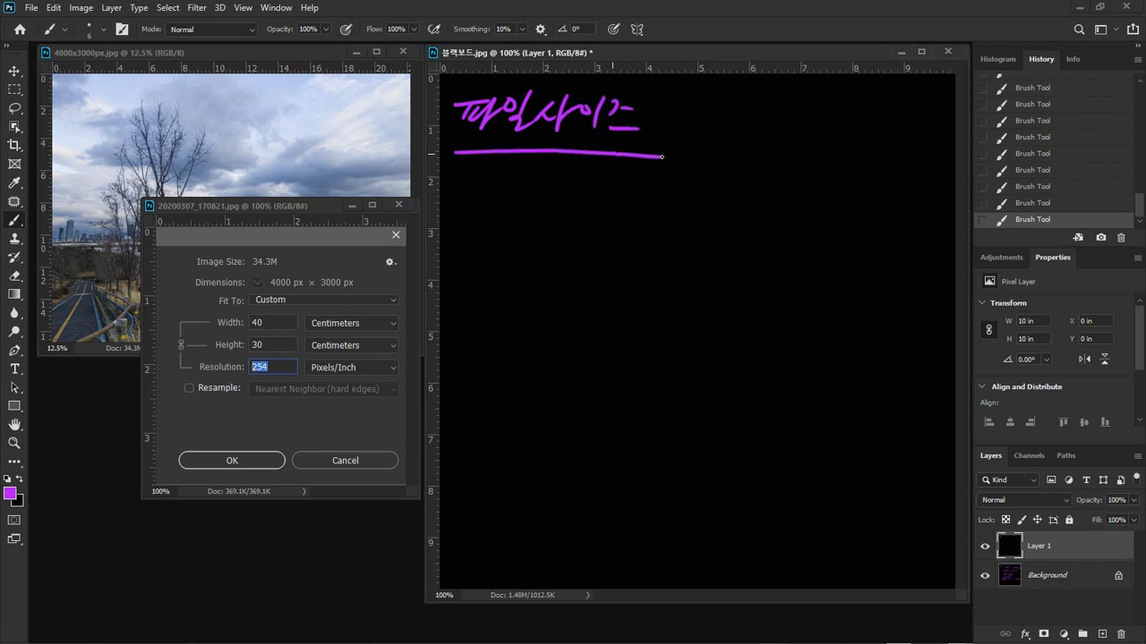
Handwrite "= 이미지 사이즈" beside the 파일사이즈 heading and underline the added words.
mouse_move(663, 115)
left_mouse_down()
mouse_move(692, 115)
mouse_move(689, 128)
mouse_move(705, 116)
left_mouse_up()
mouse_move(724, 105)
left_mouse_down()
mouse_move(723, 135)
mouse_move(735, 128)
left_mouse_up()
left_click_drag(736, 113, 758, 126)
left_click_drag(763, 110, 766, 130)
left_click_drag(770, 118, 784, 141)
left_click_drag(821, 108, 804, 134)
left_click_drag(812, 122, 824, 133)
left_click_drag(833, 110, 829, 132)
left_click_drag(845, 119, 845, 120)
left_click_drag(862, 111, 857, 135)
left_click_drag(872, 115, 870, 132)
left_click_drag(880, 123, 897, 134)
left_click_drag(865, 139, 896, 146)
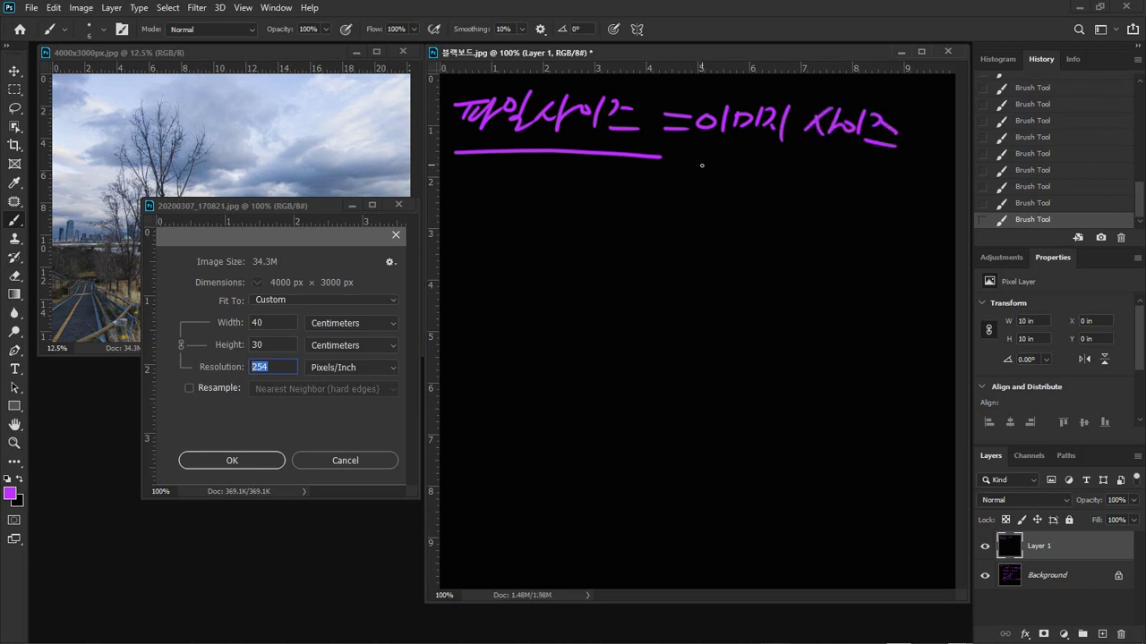
mouse_move(703, 147)
left_mouse_down()
mouse_move(802, 141)
mouse_move(896, 157)
left_mouse_up()
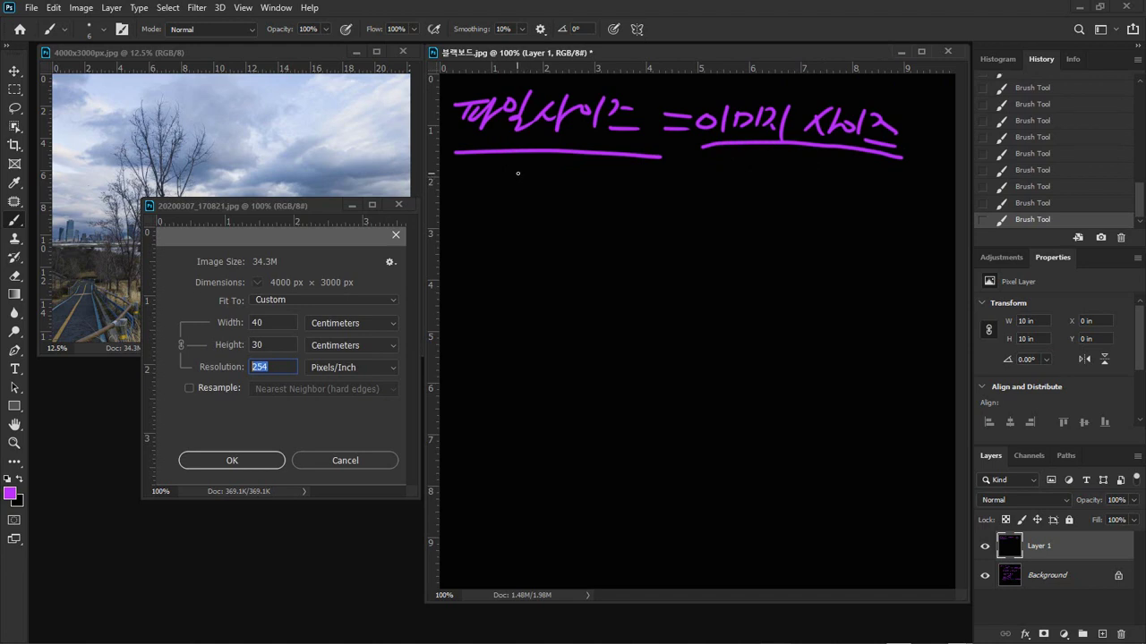
Handwrite the file formats "JPG", "PSD" and "TIF" one below another under the 파일사이즈 heading.
mouse_move(503, 166)
left_mouse_down()
mouse_move(534, 165)
mouse_move(499, 186)
mouse_move(535, 188)
left_mouse_up()
mouse_move(571, 168)
left_mouse_down()
mouse_move(553, 188)
mouse_move(590, 176)
mouse_move(577, 208)
left_mouse_up()
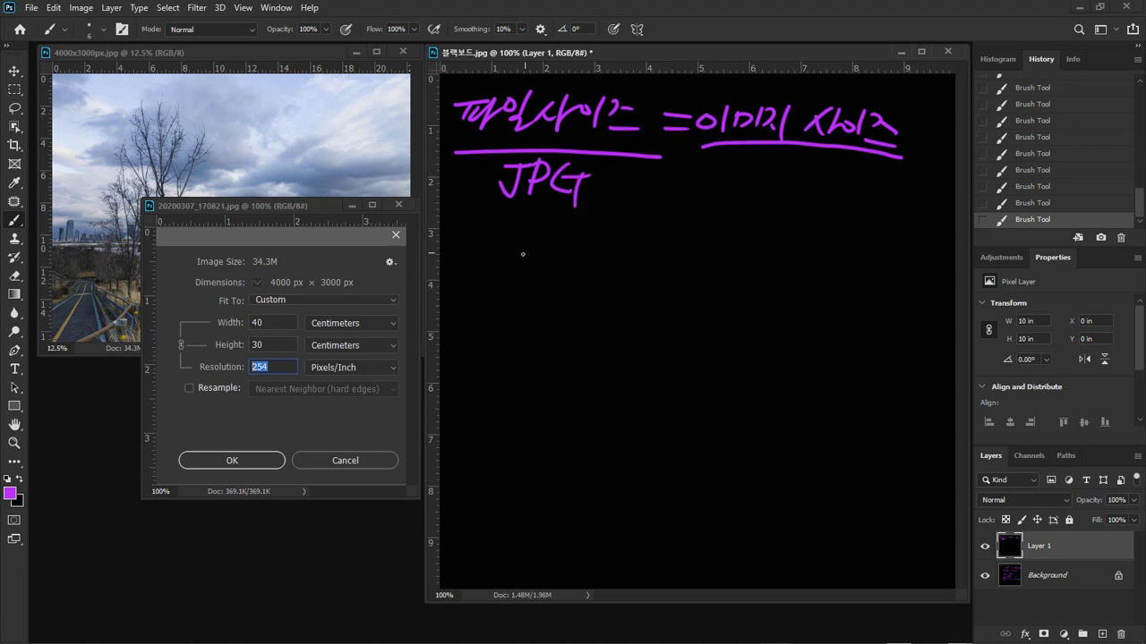
mouse_move(506, 237)
left_mouse_down()
mouse_move(503, 273)
mouse_move(506, 258)
left_mouse_up()
left_click_drag(547, 238, 528, 268)
mouse_move(553, 237)
left_mouse_down()
mouse_move(527, 264)
mouse_move(556, 267)
left_mouse_up()
left_click_drag(497, 297, 529, 293)
mouse_move(514, 297)
left_mouse_down()
mouse_move(509, 325)
mouse_move(534, 325)
mouse_move(573, 292)
left_mouse_up()
mouse_move(554, 296)
left_mouse_down()
mouse_move(552, 329)
mouse_move(574, 312)
left_mouse_up()
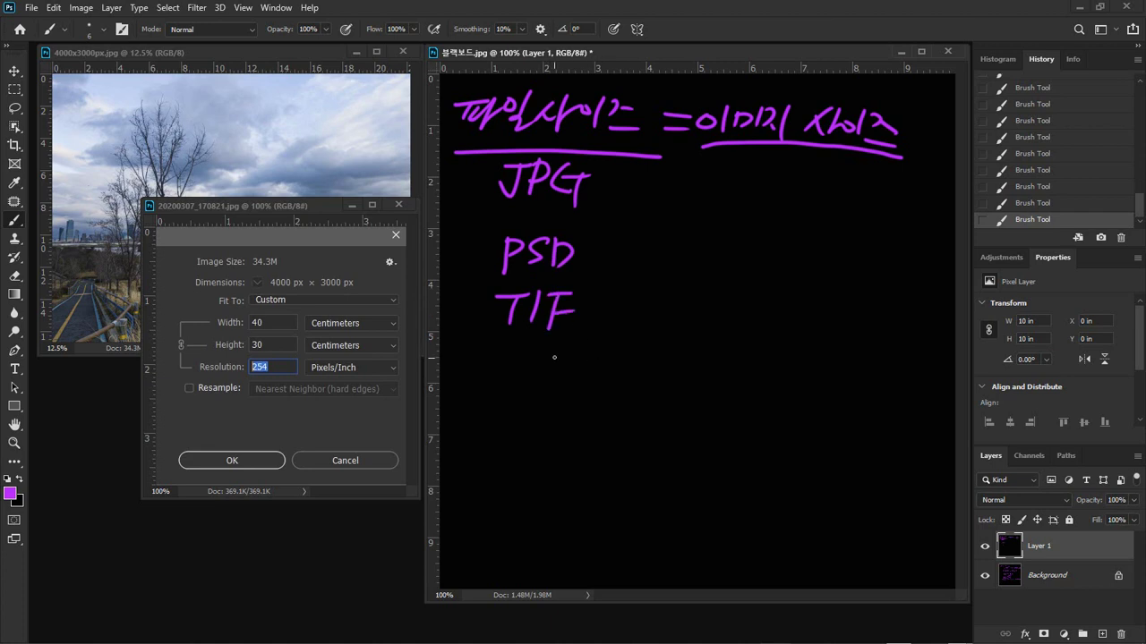
Add ".PNG" beside JPG, underline the pair and label it "압축".
left_click(612, 196)
mouse_move(620, 172)
left_mouse_down()
mouse_move(620, 203)
mouse_move(623, 190)
left_mouse_up()
mouse_move(640, 170)
left_mouse_down()
mouse_move(639, 198)
mouse_move(662, 170)
mouse_move(691, 185)
mouse_move(677, 217)
left_mouse_up()
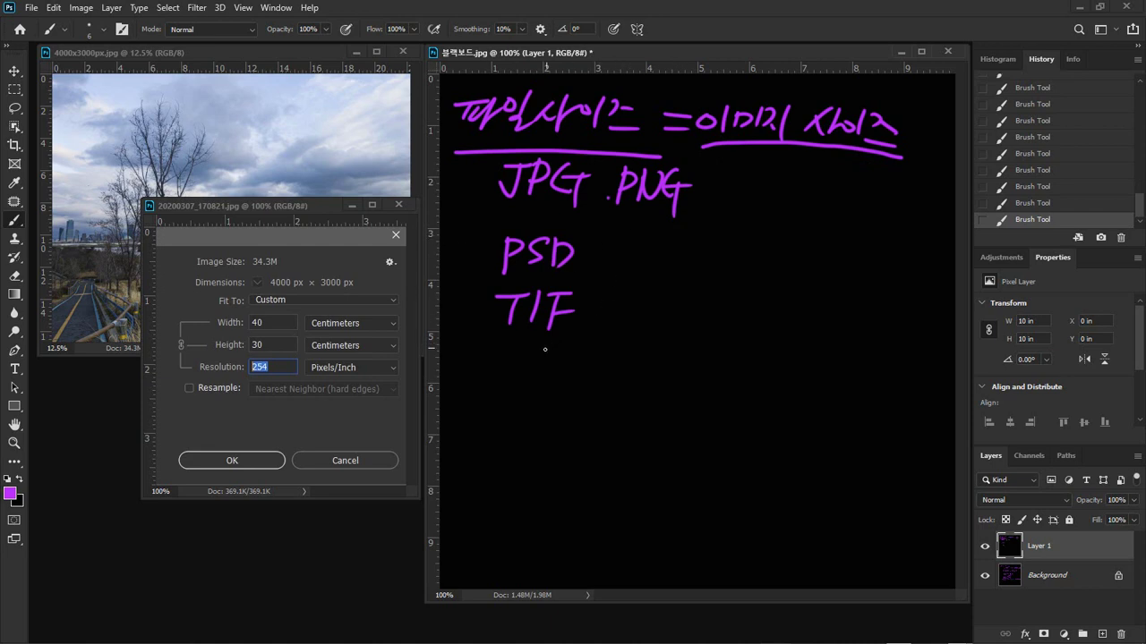
mouse_move(477, 215)
left_mouse_down()
mouse_move(707, 217)
mouse_move(713, 190)
mouse_move(733, 210)
left_mouse_up()
left_click_drag(734, 197, 745, 196)
mouse_move(722, 211)
left_mouse_down()
mouse_move(714, 218)
mouse_move(768, 198)
left_mouse_up()
left_click(758, 202)
left_click_drag(757, 201, 751, 209)
mouse_move(745, 210)
left_mouse_down()
mouse_move(775, 208)
mouse_move(761, 220)
left_mouse_up()
left_click_drag(754, 222, 766, 235)
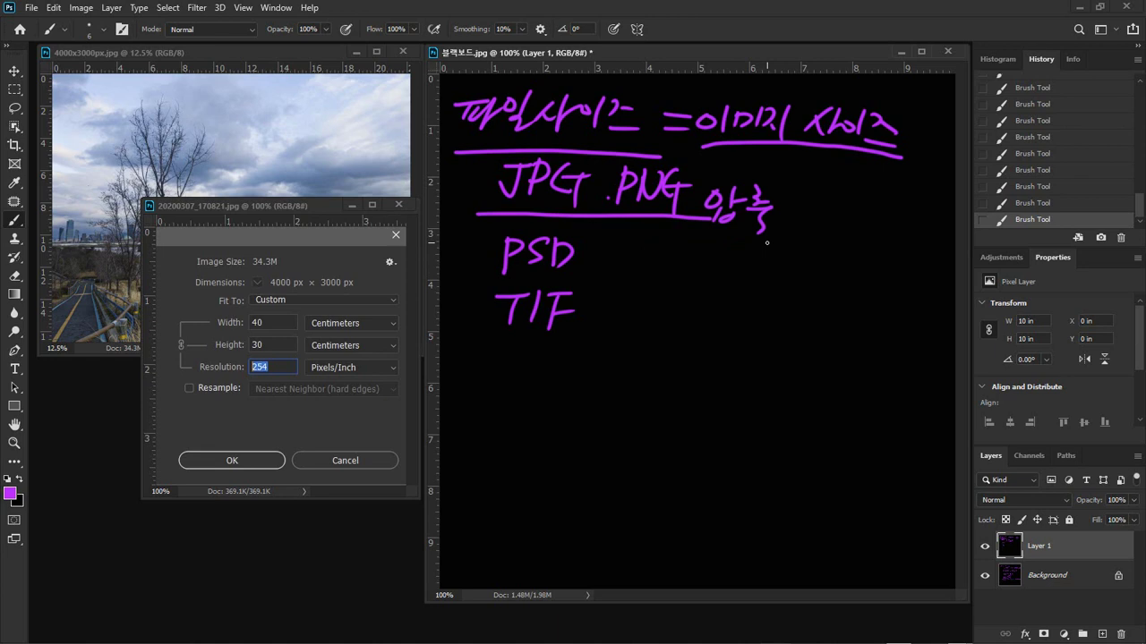
Underline TIF, bracket the PSD and TIF entries together and label them "비압축".
left_click_drag(470, 345, 629, 339)
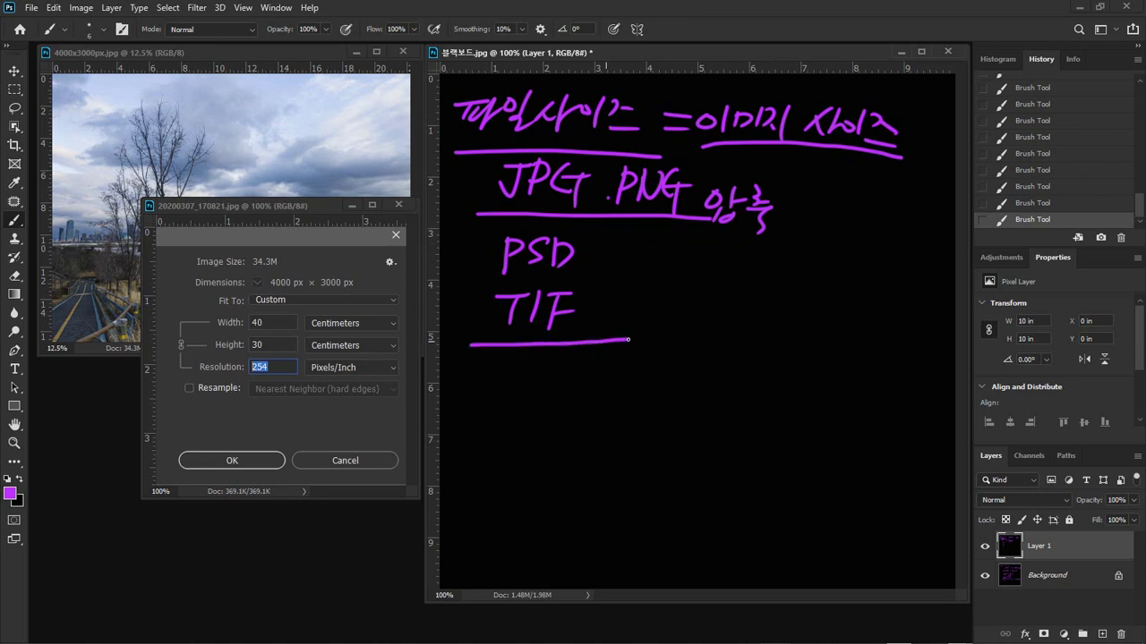
left_click_drag(615, 255, 626, 318)
mouse_move(640, 266)
left_mouse_down()
mouse_move(669, 301)
mouse_move(735, 268)
mouse_move(734, 280)
mouse_move(748, 281)
mouse_move(738, 320)
left_mouse_up()
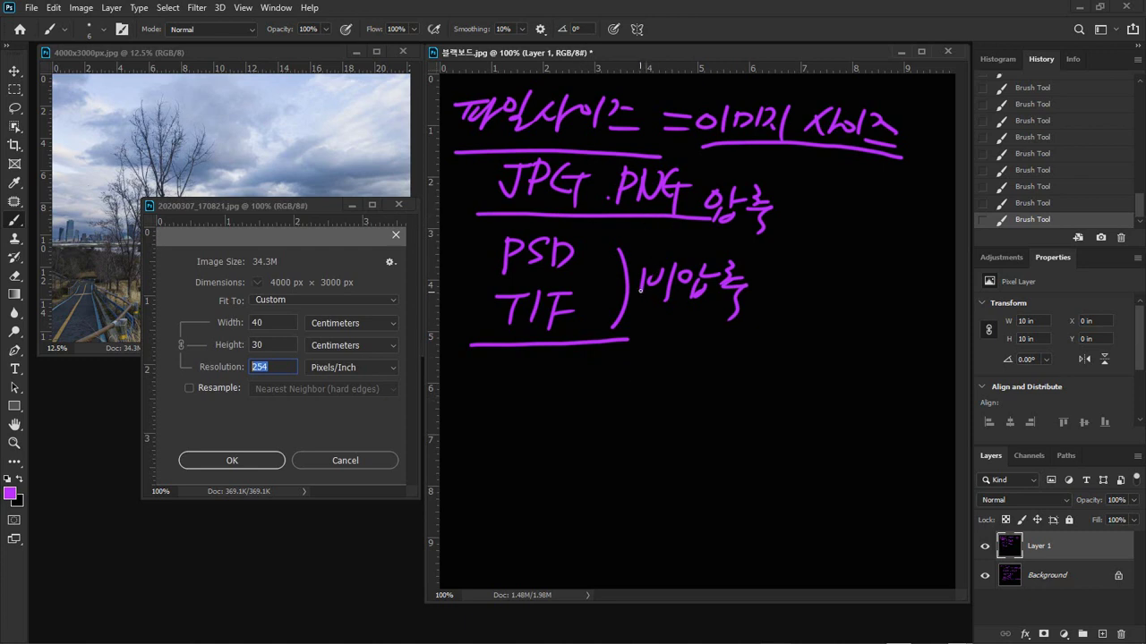
Write an underlined "34.3MB" below 이미지 사이즈 and draw an arrow from it to the 비압축 label.
left_click_drag(701, 143, 918, 159)
mouse_move(821, 172)
left_mouse_down()
mouse_move(817, 199)
mouse_move(863, 188)
mouse_move(851, 202)
mouse_move(866, 204)
mouse_move(906, 190)
mouse_move(911, 204)
left_mouse_up()
left_click(861, 197)
left_click_drag(917, 179, 922, 206)
mouse_move(804, 208)
left_mouse_down()
mouse_move(934, 211)
mouse_move(886, 217)
mouse_move(931, 221)
left_mouse_up()
mouse_move(854, 219)
left_mouse_down()
mouse_move(834, 288)
mouse_move(793, 313)
mouse_move(766, 304)
left_mouse_up()
mouse_move(784, 289)
left_mouse_down()
mouse_move(764, 303)
mouse_move(787, 317)
left_mouse_up()
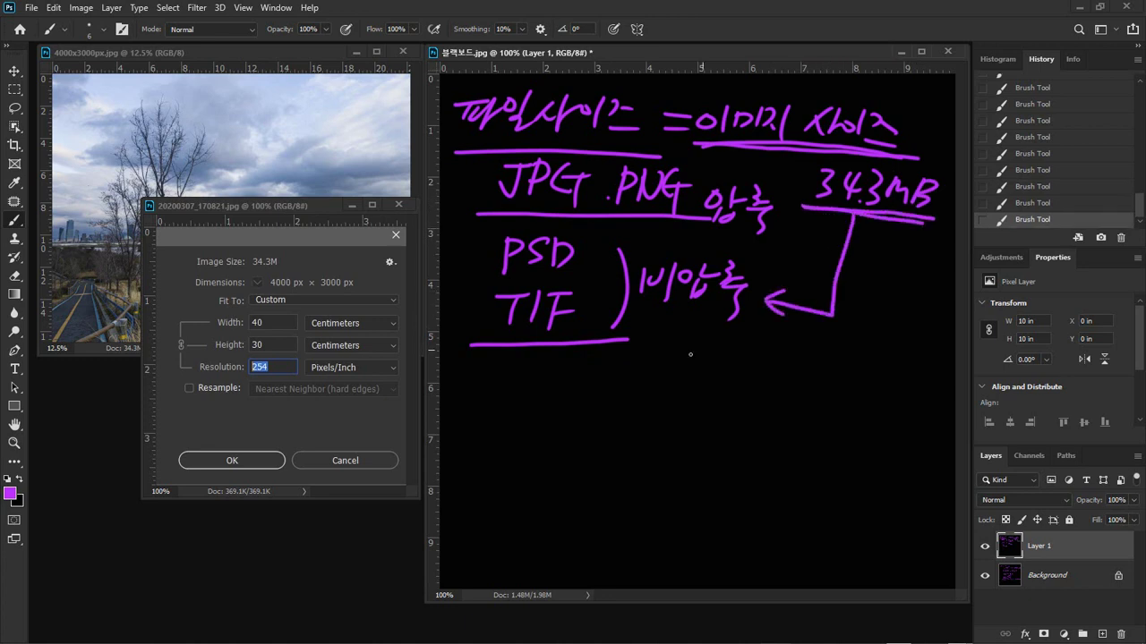
Underline PSD, write "34.3MB" below the format list, and draw an arrow from the upper 34.3MB to 압축.
left_click_drag(480, 278, 579, 274)
mouse_move(556, 364)
left_mouse_down()
mouse_move(557, 384)
mouse_move(594, 375)
left_mouse_up()
mouse_move(589, 364)
left_mouse_down()
mouse_move(588, 383)
mouse_move(632, 361)
mouse_move(646, 381)
mouse_move(652, 358)
left_mouse_up()
left_click(599, 378)
mouse_move(652, 358)
left_mouse_down()
mouse_move(664, 367)
mouse_move(655, 382)
left_mouse_up()
left_click_drag(795, 178, 756, 193)
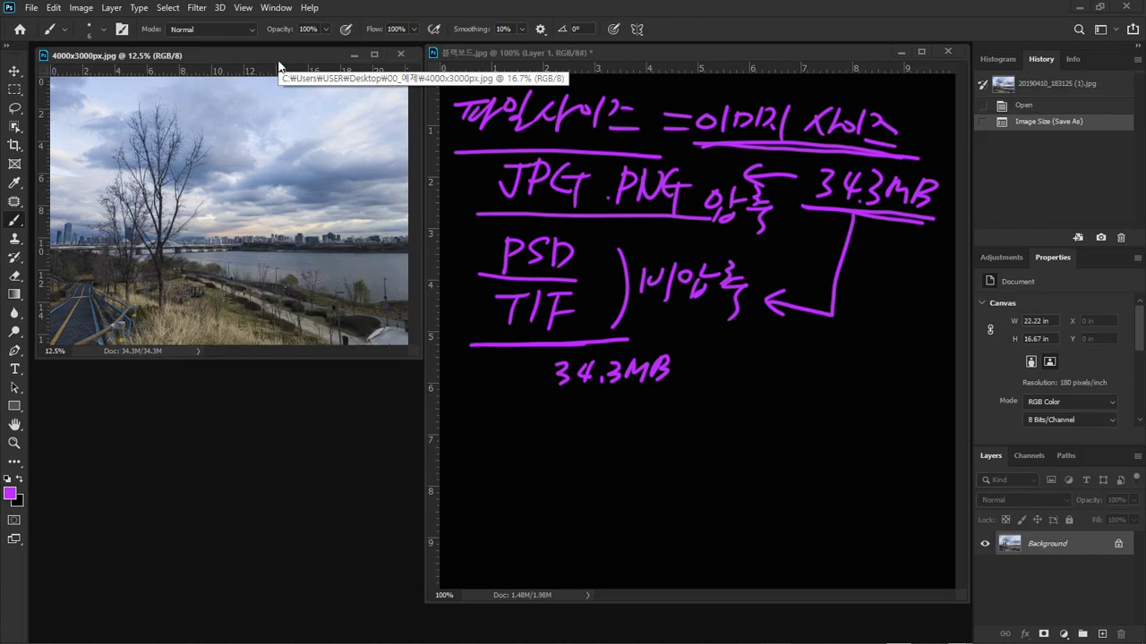
Save a copy of the 4000x3000px photo in Photoshop format as 4000x3000px.psd in the 00_예제 folder.
left_click(31, 9)
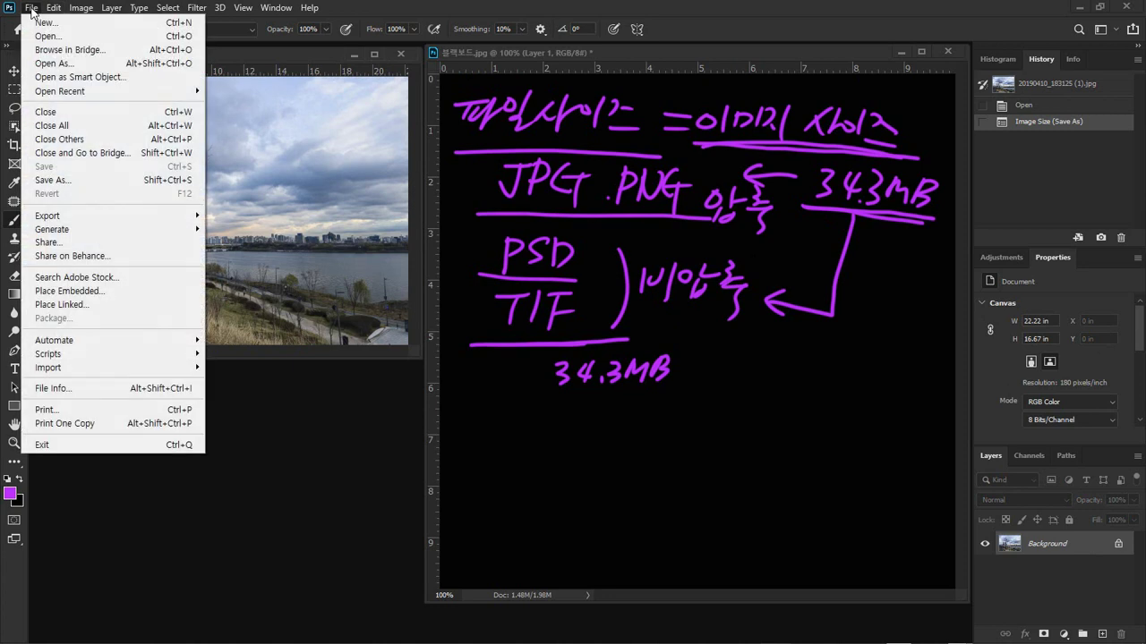
left_click(81, 182)
left_click(424, 476)
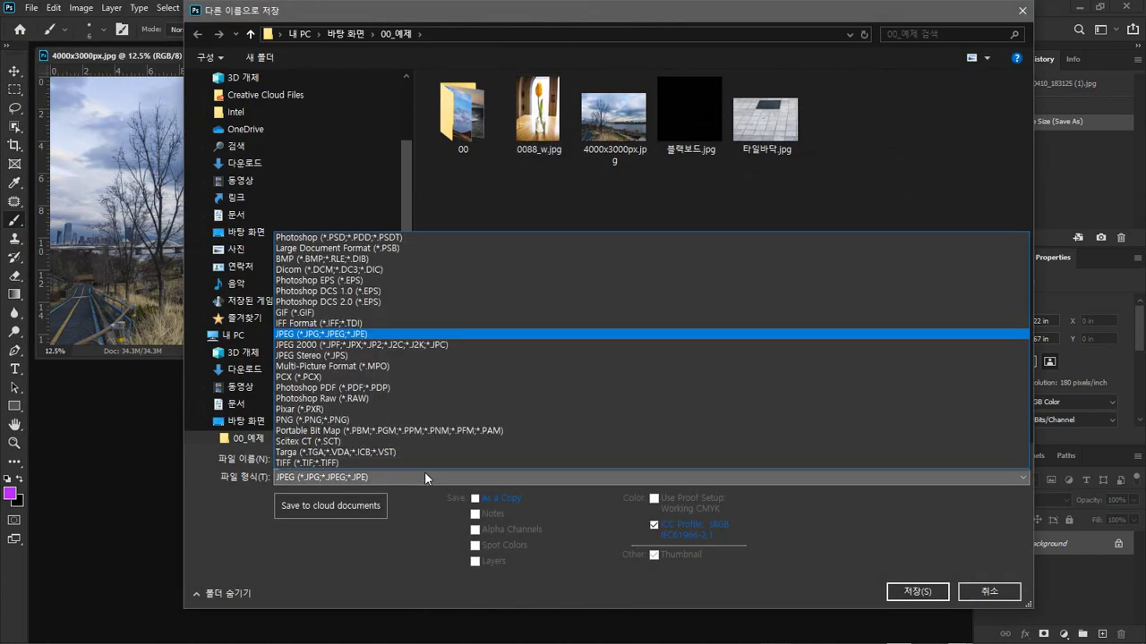
left_click(412, 240)
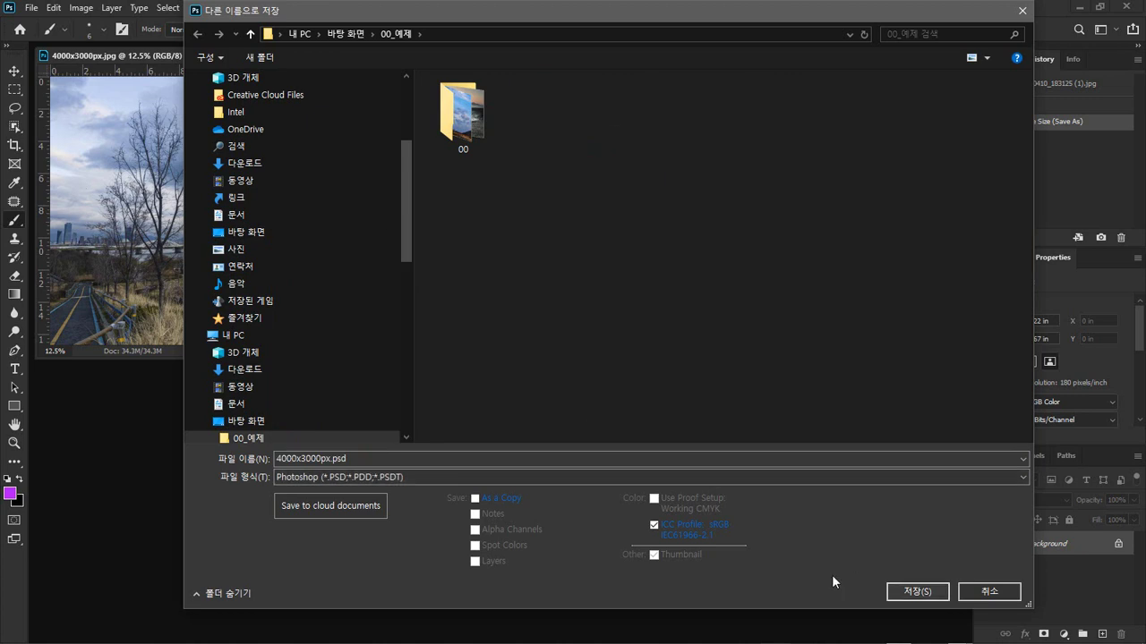
left_click(914, 591)
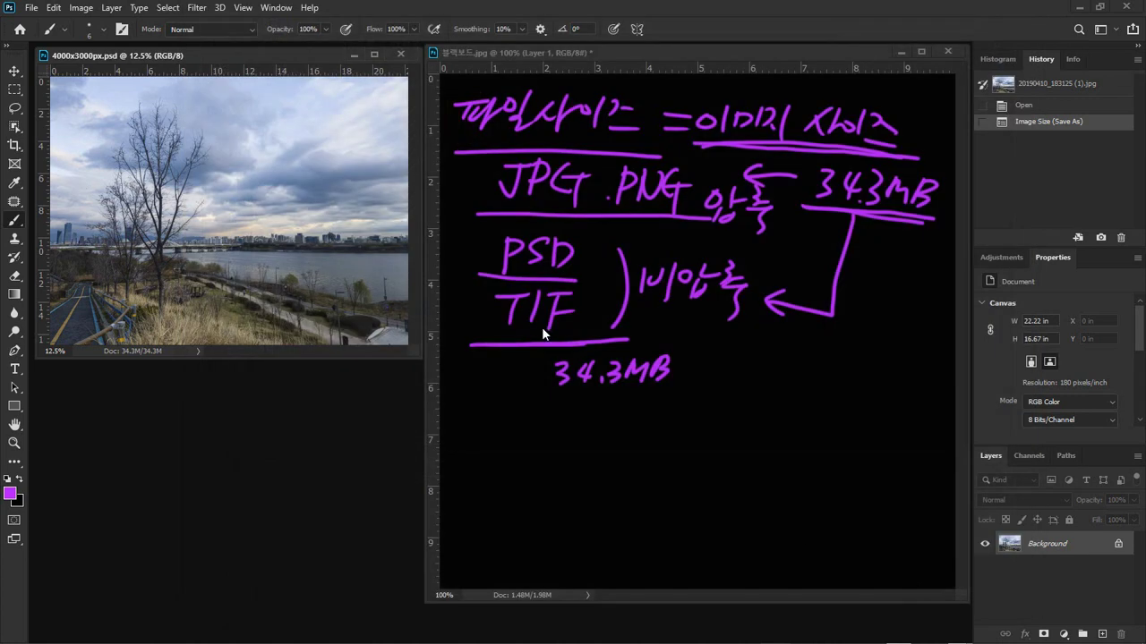
Save the photo as 4000x3000px.tif with image compression None, interleaved pixel order and IBM PC byte order.
left_click(30, 7)
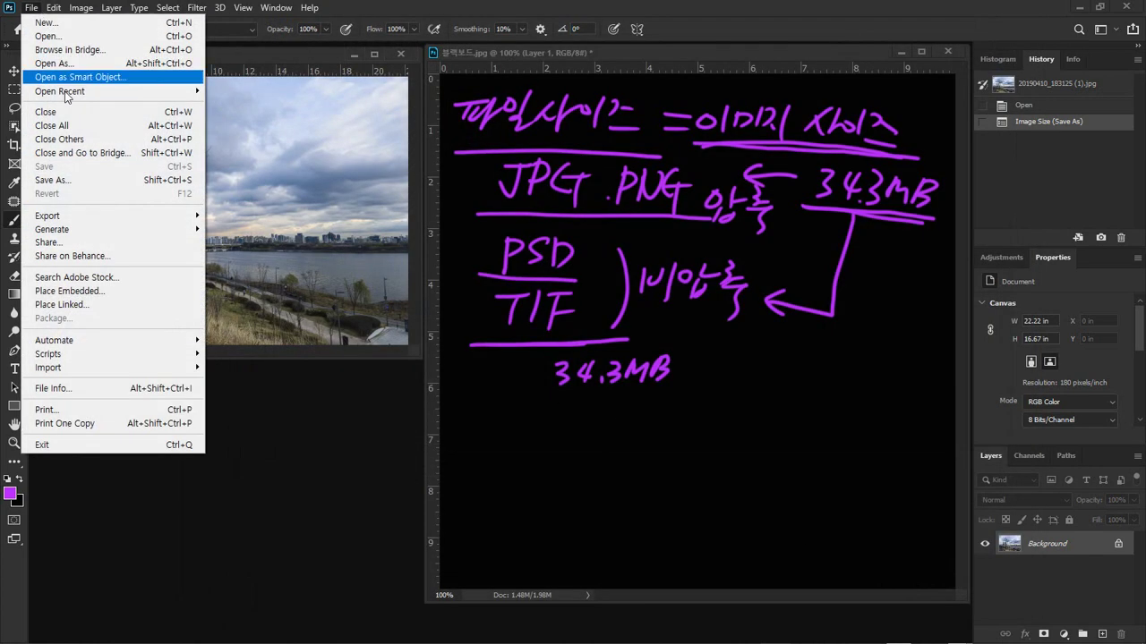
left_click(86, 178)
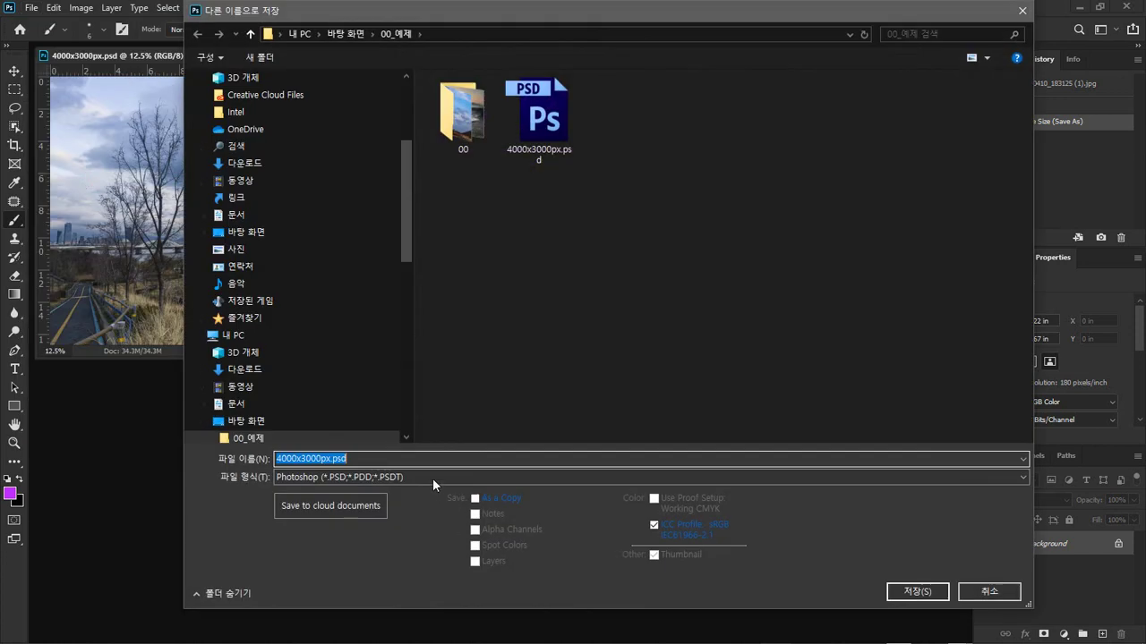
left_click(433, 479)
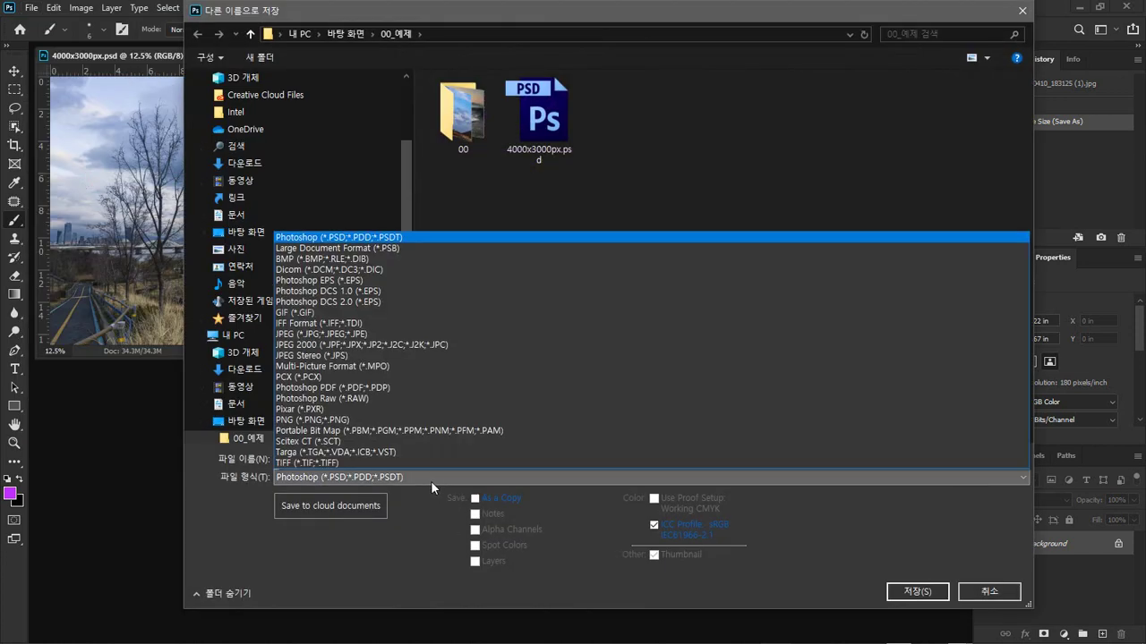
left_click(917, 592)
mouse_move(731, 125)
left_mouse_down()
mouse_move(561, 242)
mouse_move(516, 312)
mouse_move(469, 340)
left_mouse_up()
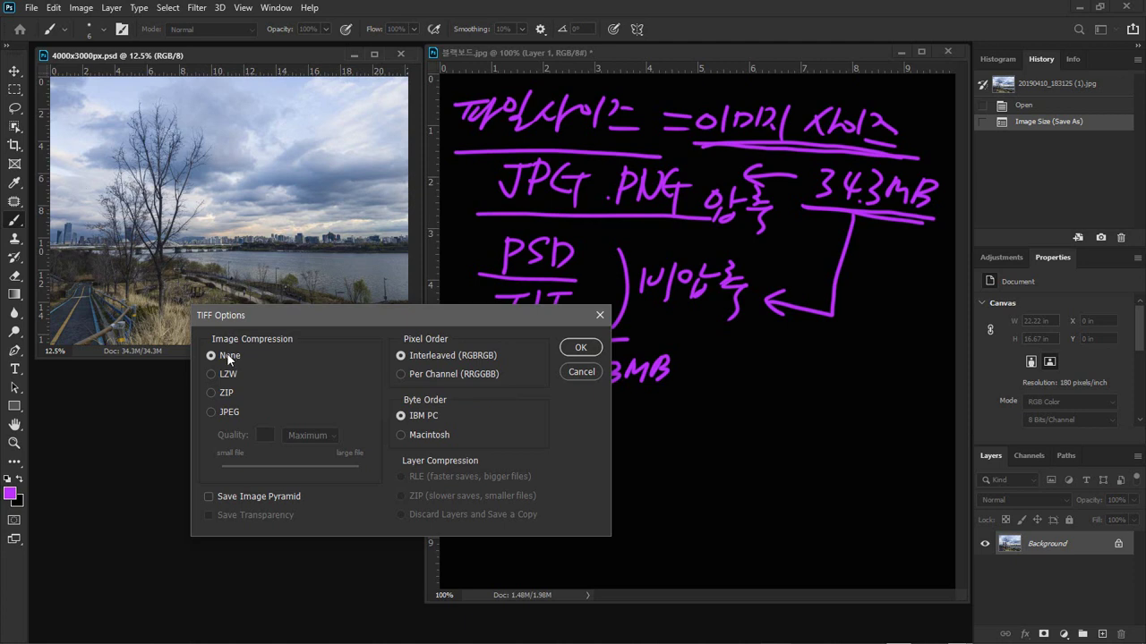
left_click_drag(348, 317, 338, 317)
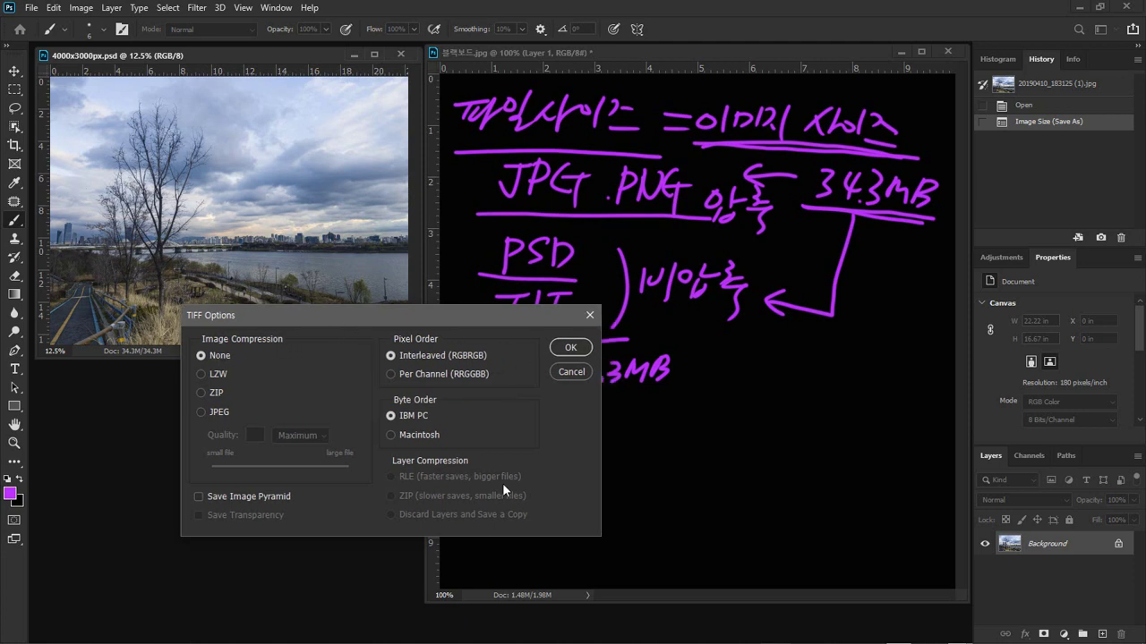
left_click(571, 348)
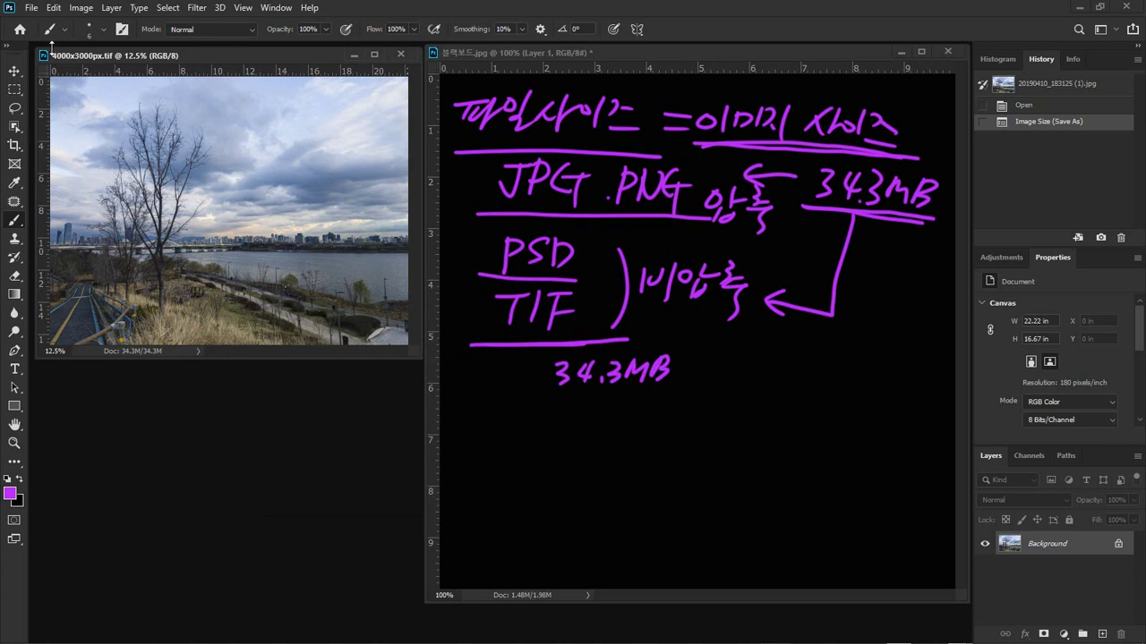
Save the photo as 4000x3000px.png using the Large file size (Fastest saving) option.
left_click(33, 9)
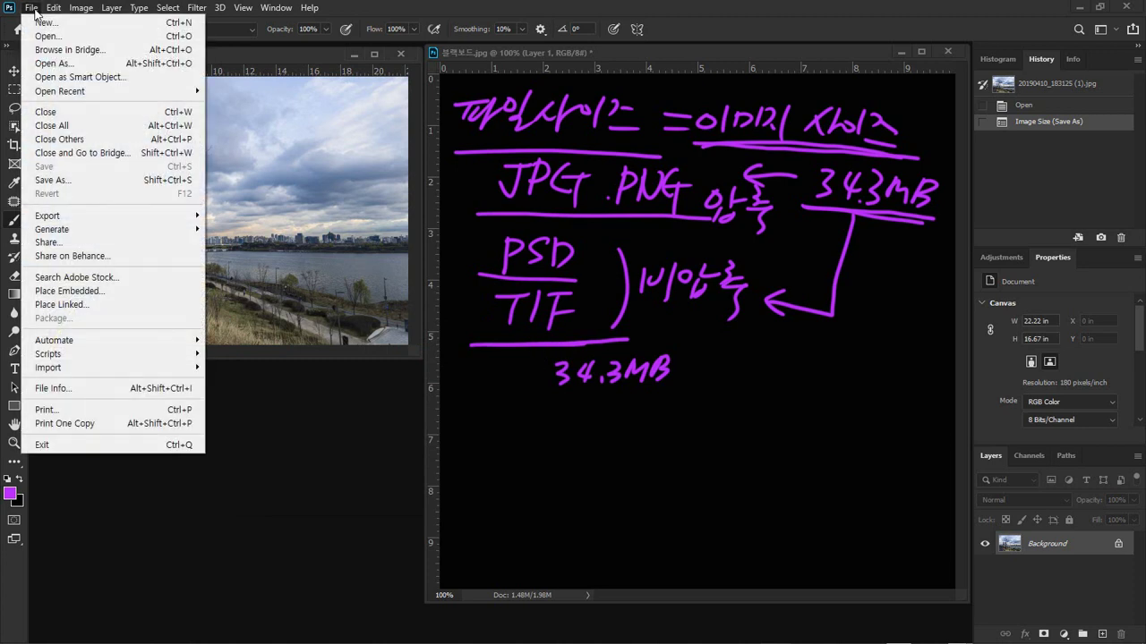
left_click(52, 180)
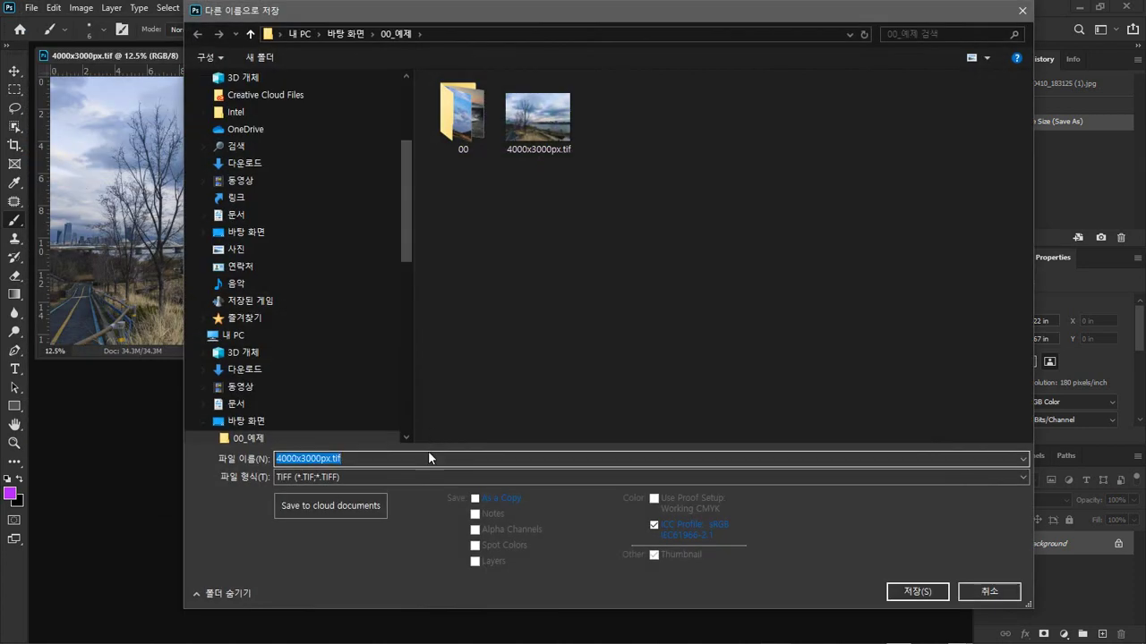
left_click(425, 476)
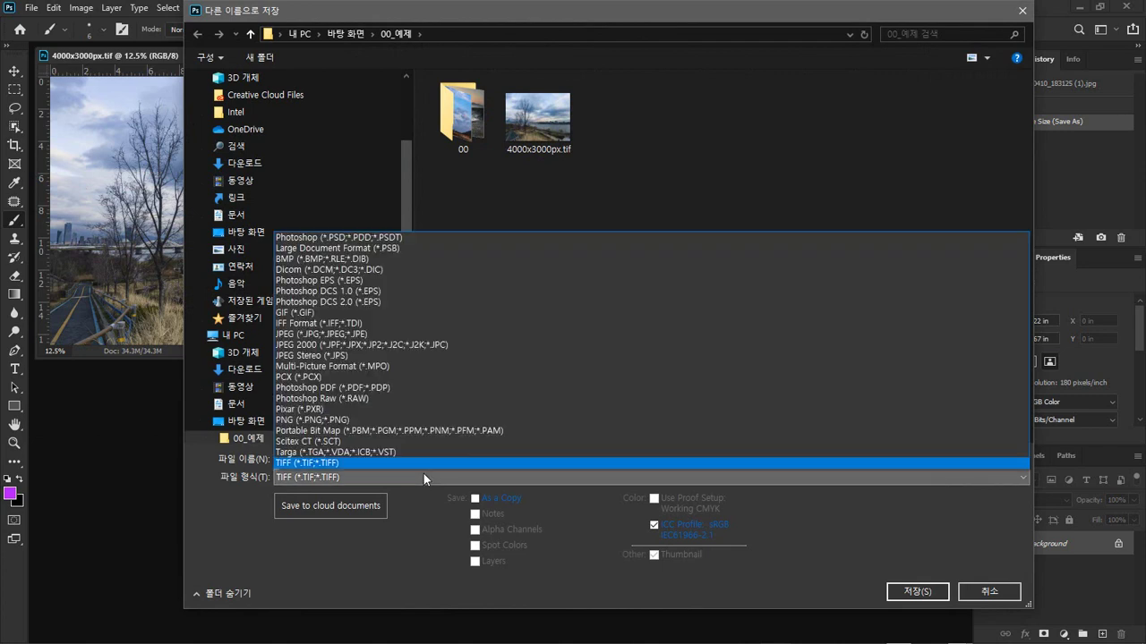
left_click(421, 420)
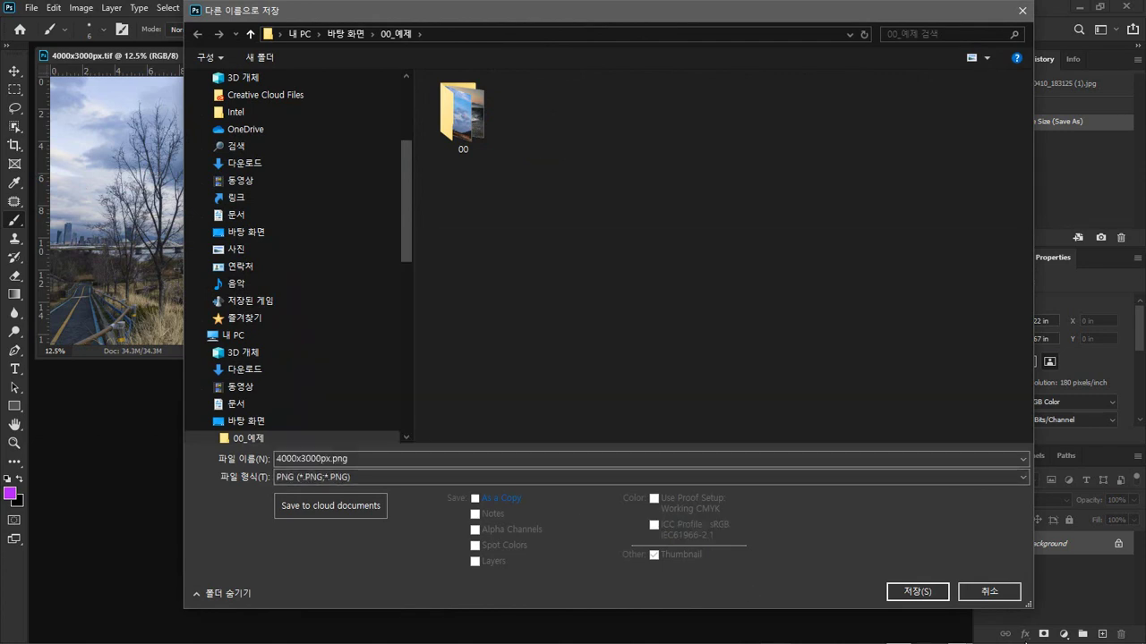
left_click(940, 592)
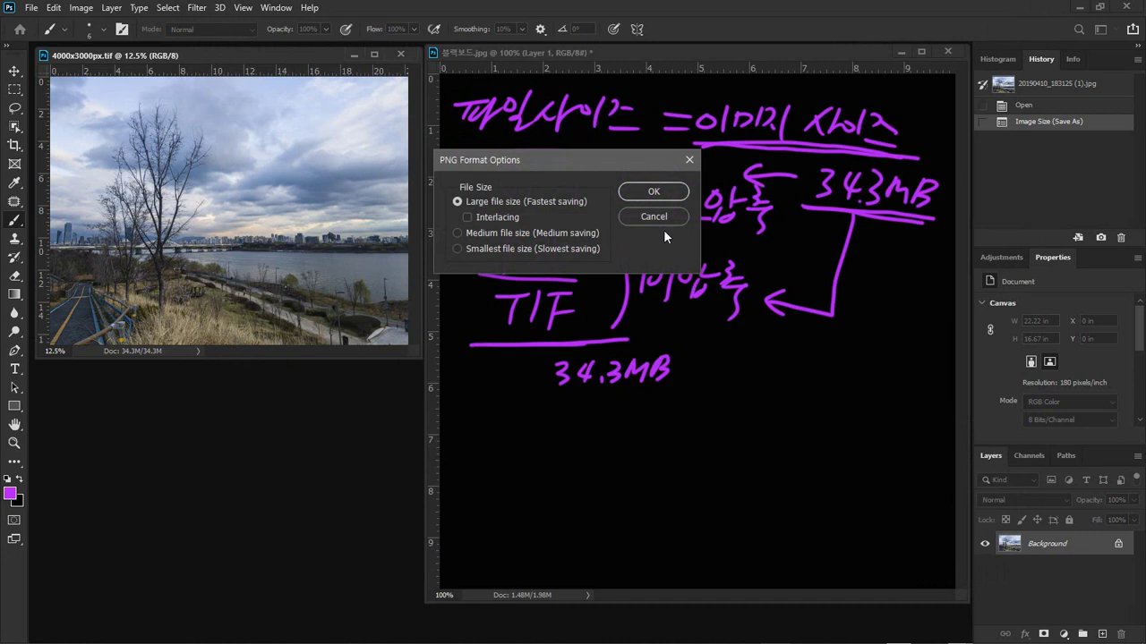
left_click(654, 191)
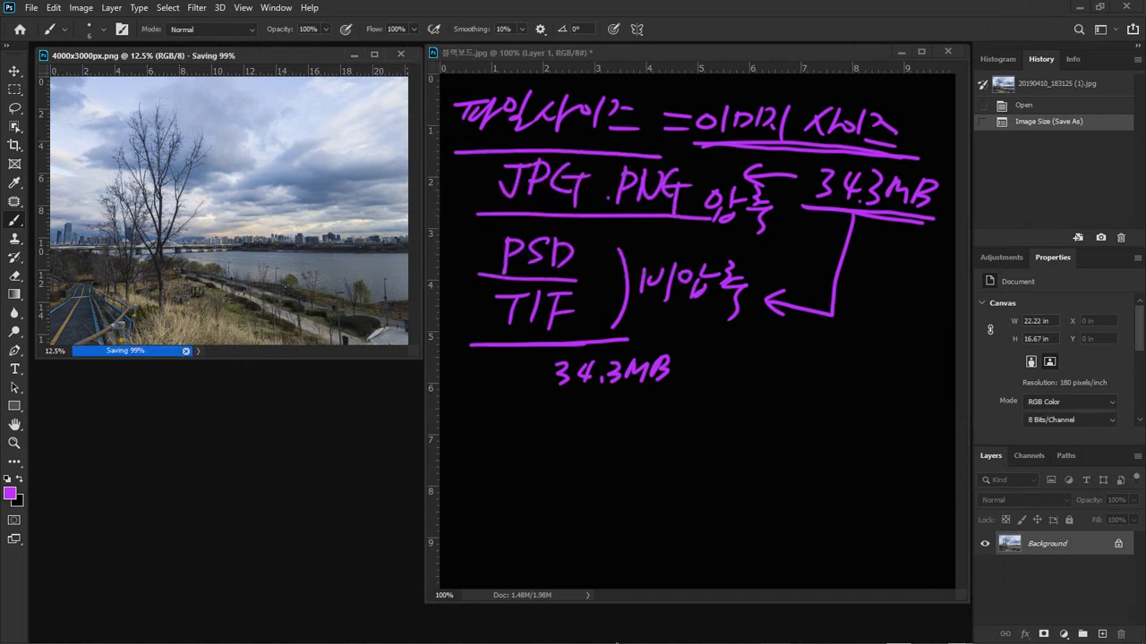
Switch to the 00_예제 folder in File Explorer and check the file size of 4000x3000px.jpg in its properties.
left_click(1081, 12)
left_click_drag(610, 130, 450, 59)
left_click_drag(950, 540, 883, 583)
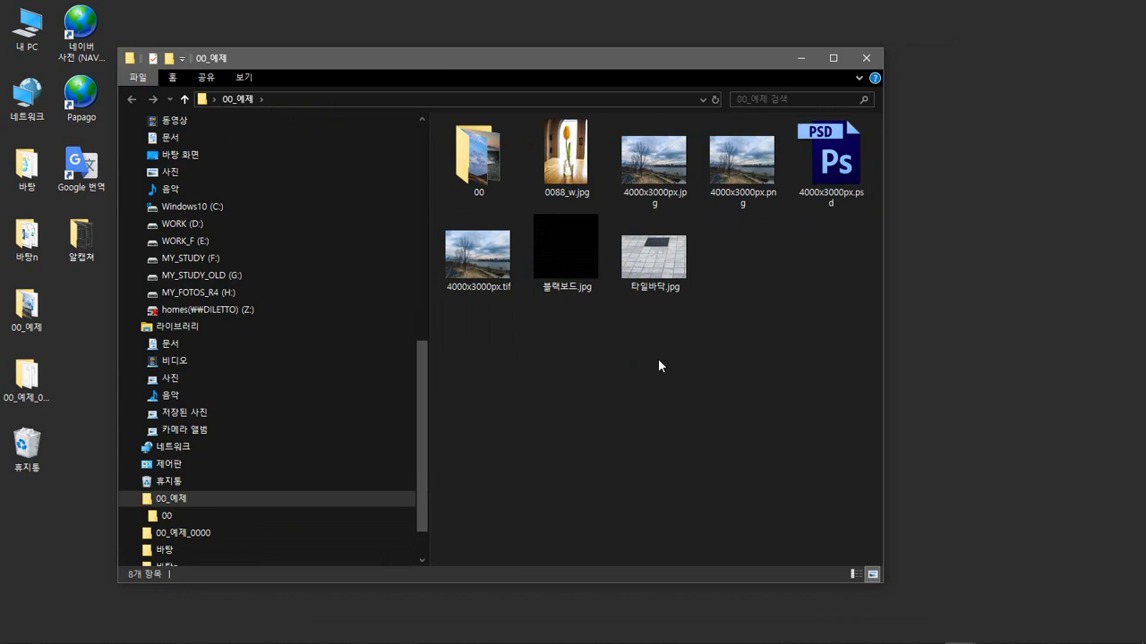
left_click_drag(580, 78, 486, 37)
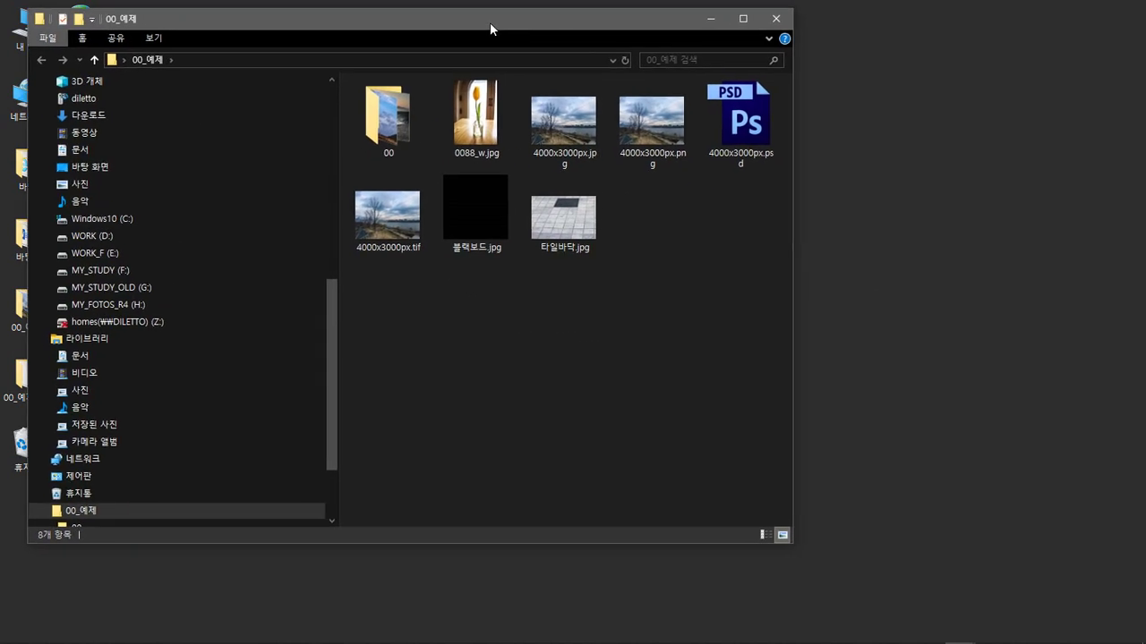
right_click(555, 132)
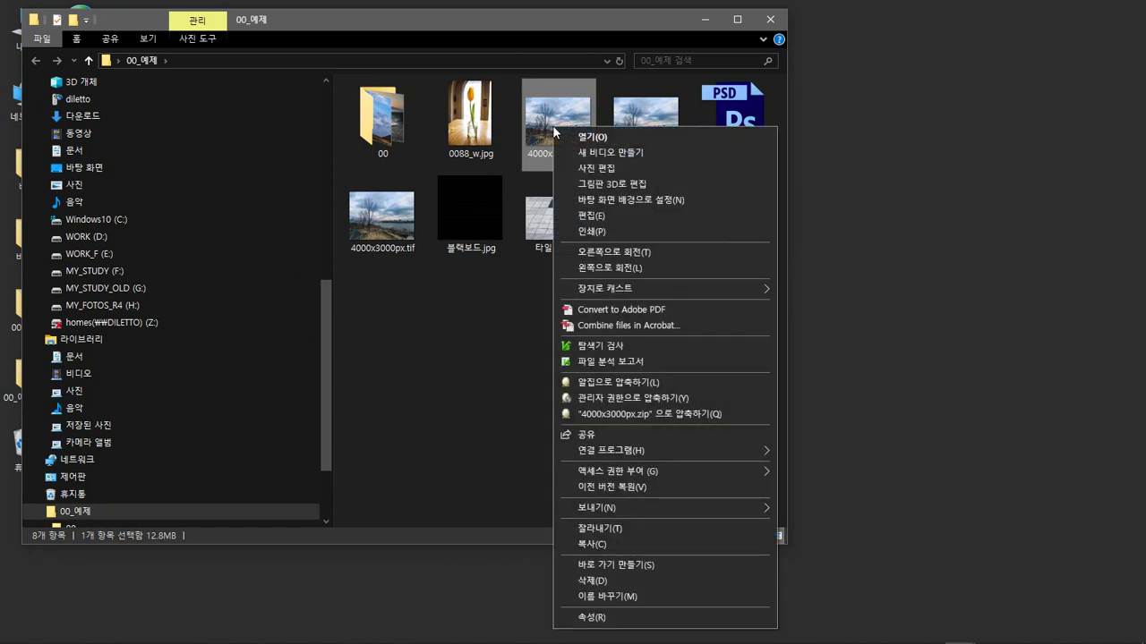
left_click(615, 616)
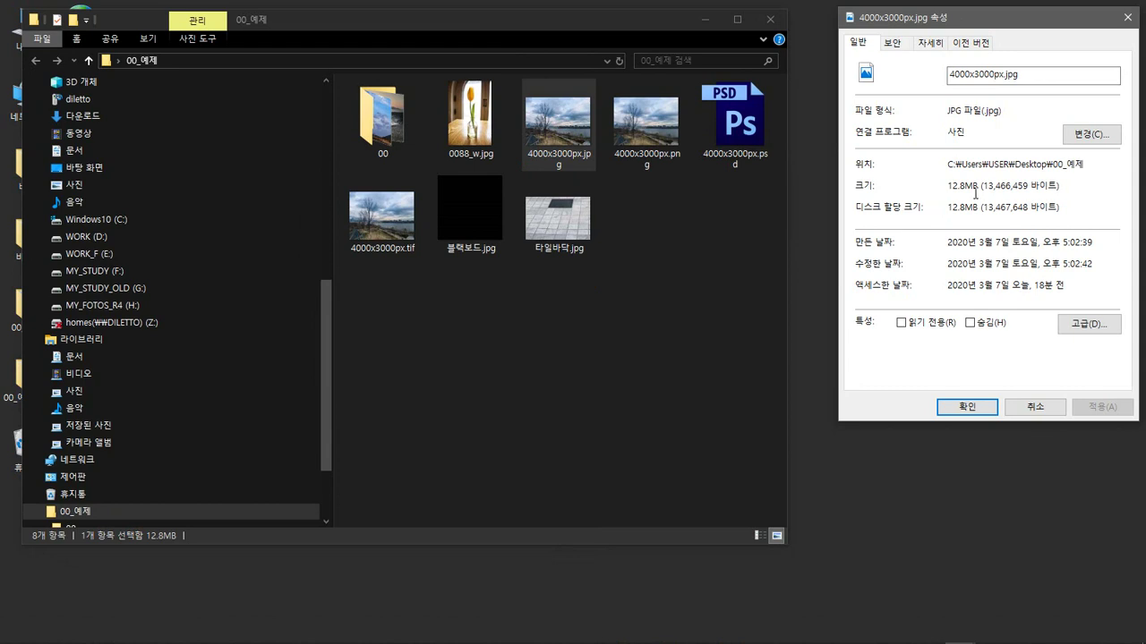
Compare the file sizes of the PNG, PSD and TIF versions of 4000x3000px in their properties.
right_click(672, 137)
left_click(775, 630)
left_click_drag(894, 191, 998, 215)
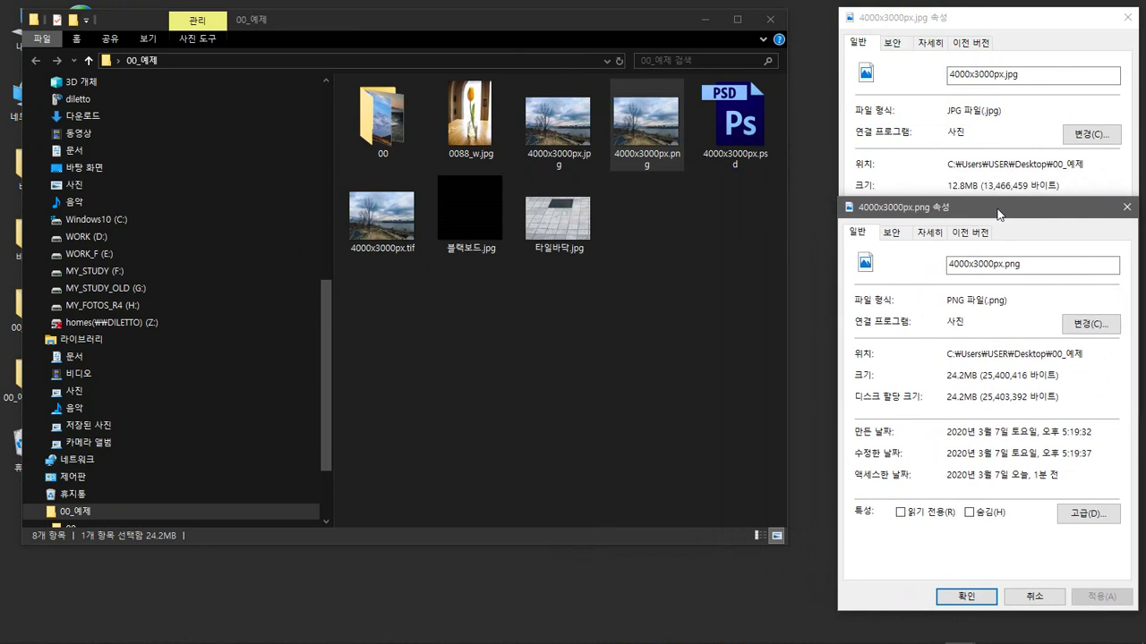
right_click(739, 134)
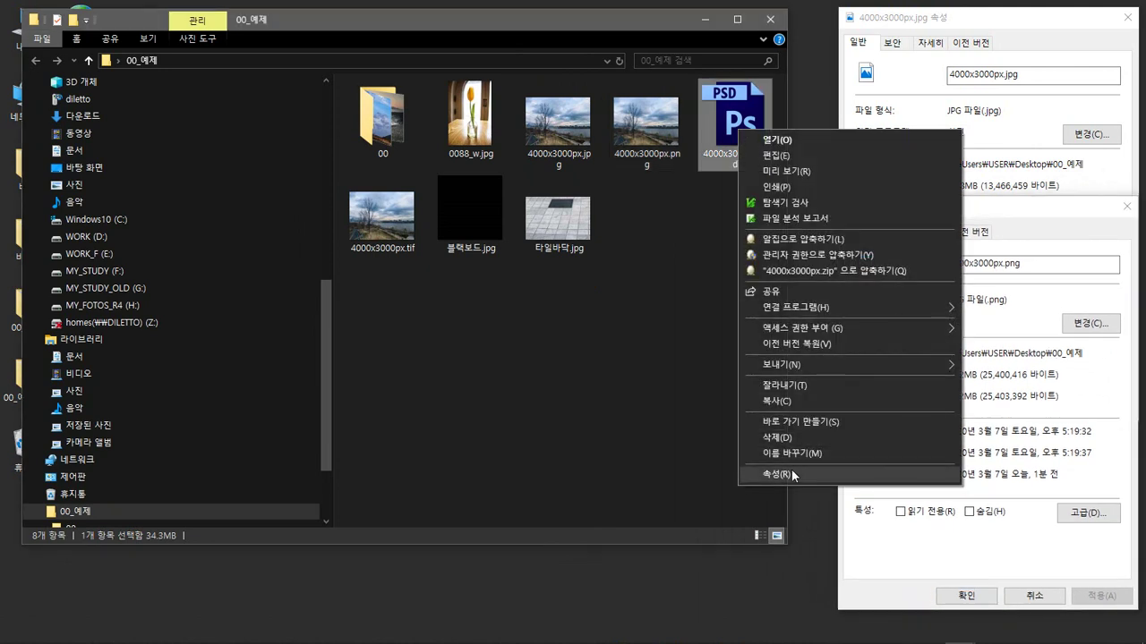
left_click(768, 473)
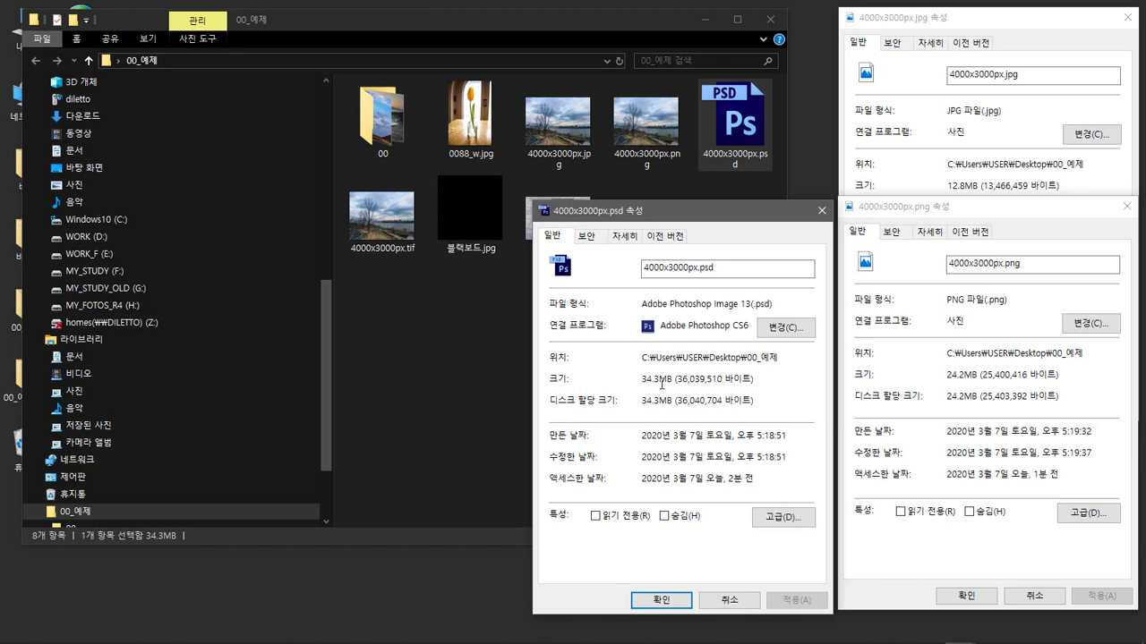
right_click(379, 224)
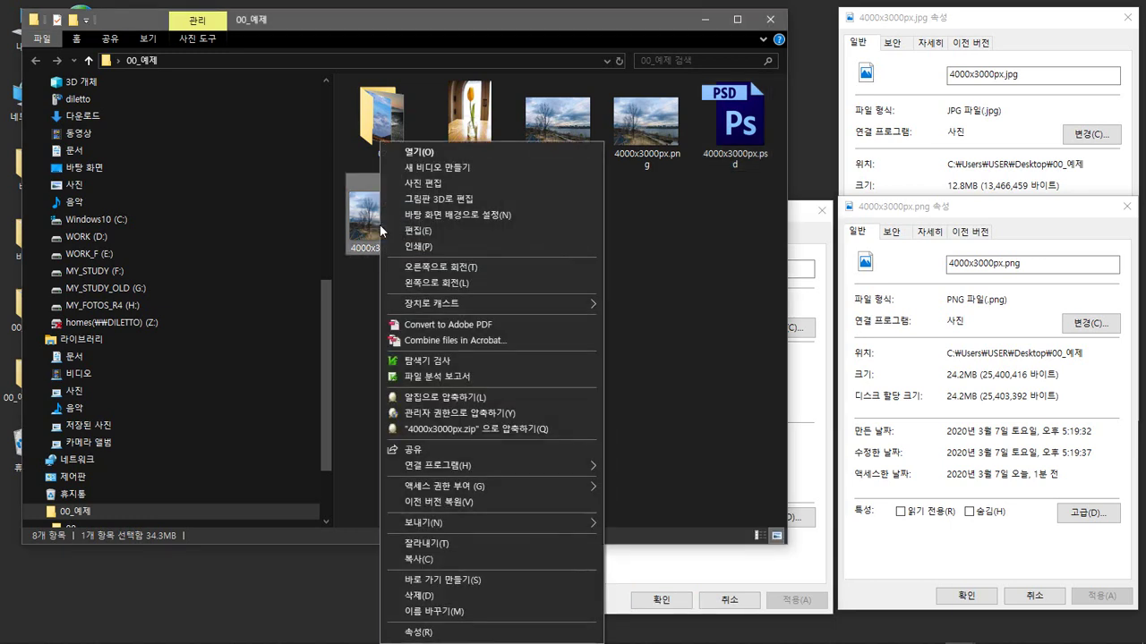
left_click(448, 631)
left_click(799, 223)
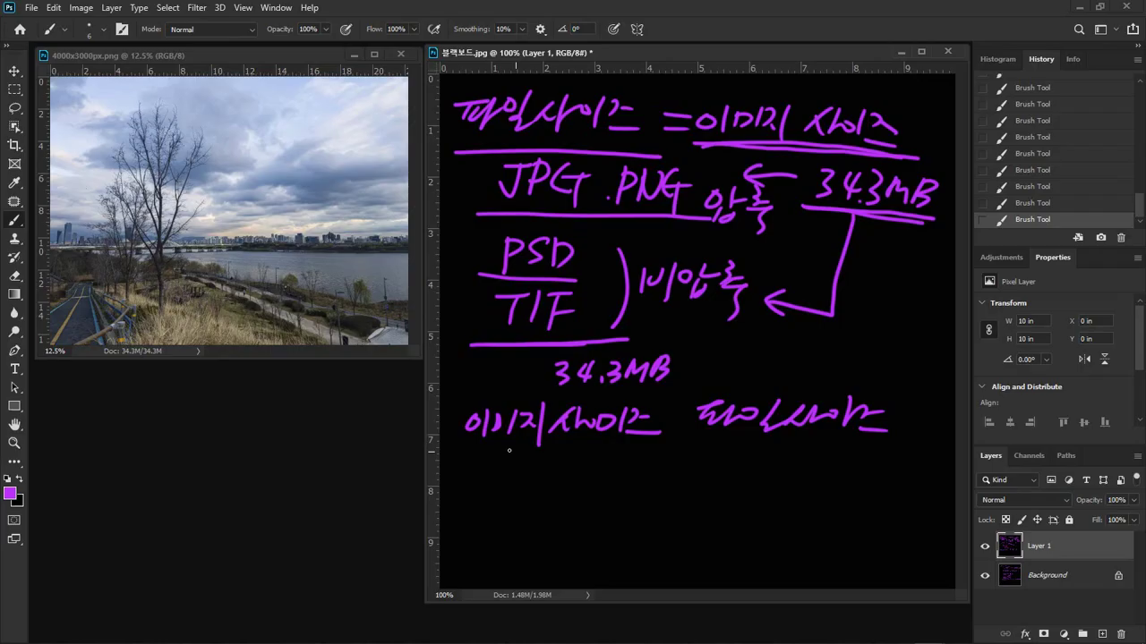
In Photoshop, write underlined "이미지사이즈" and "파일사이즈" side by side below 34.3MB, with "=" and ">" signs beneath them.
left_click_drag(478, 452, 677, 451)
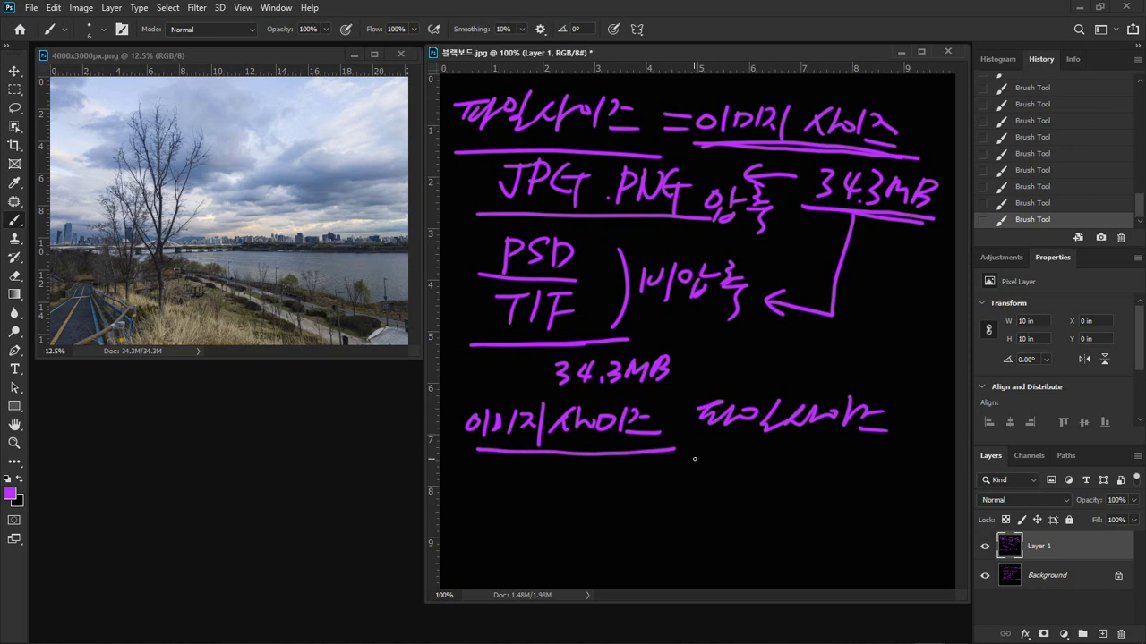
left_click_drag(696, 442, 893, 443)
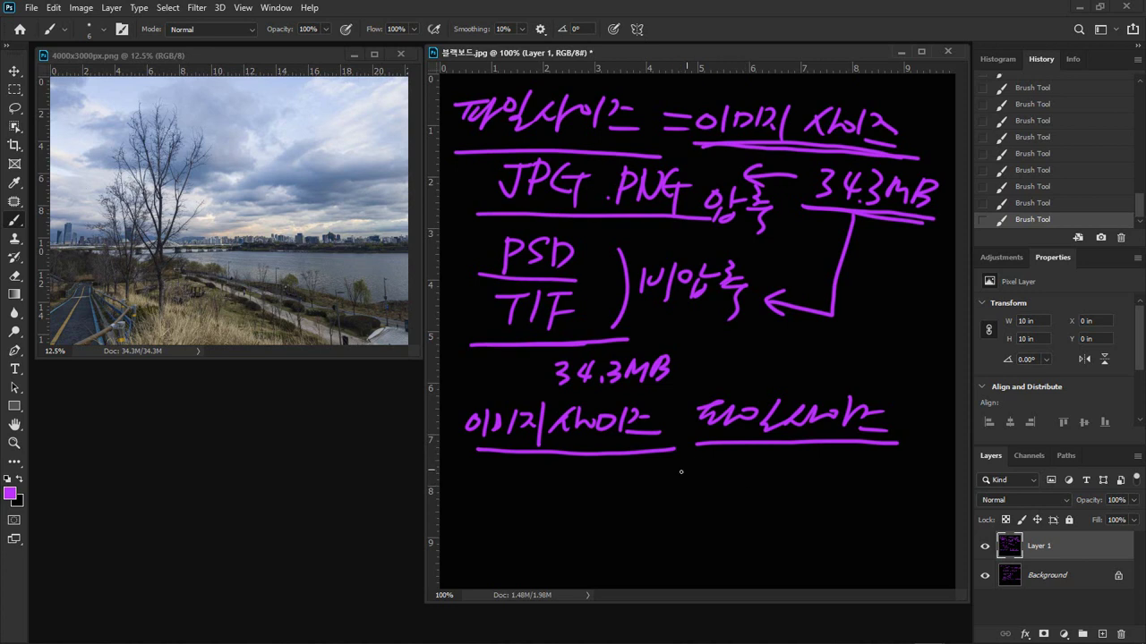
left_click_drag(670, 477, 695, 485)
mouse_move(672, 500)
left_mouse_down()
mouse_move(689, 519)
mouse_move(674, 531)
left_mouse_up()
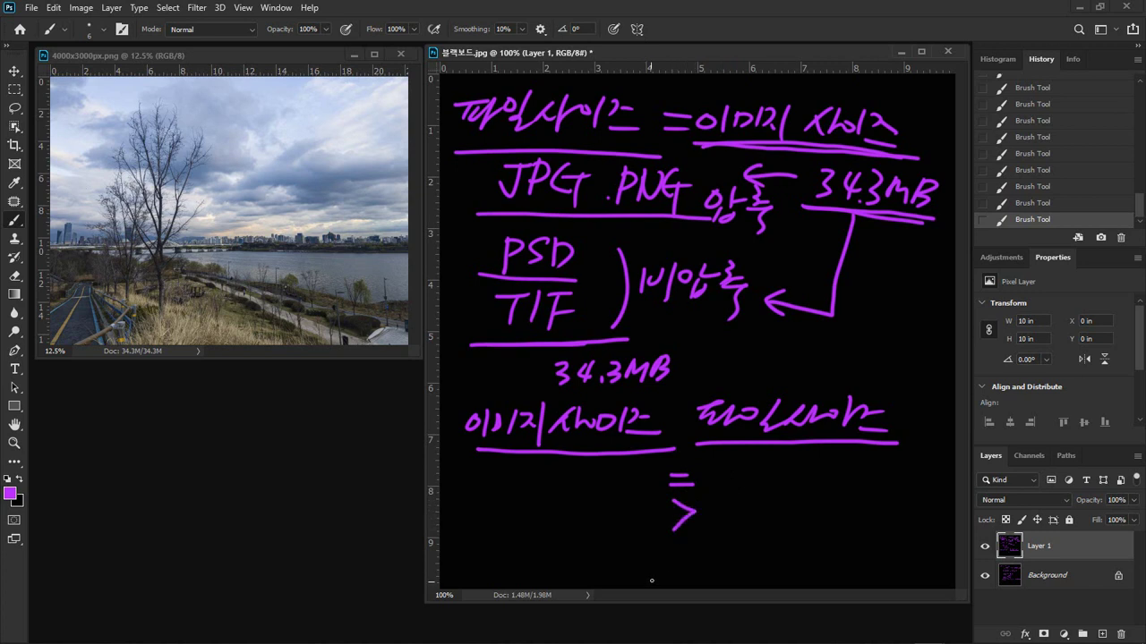